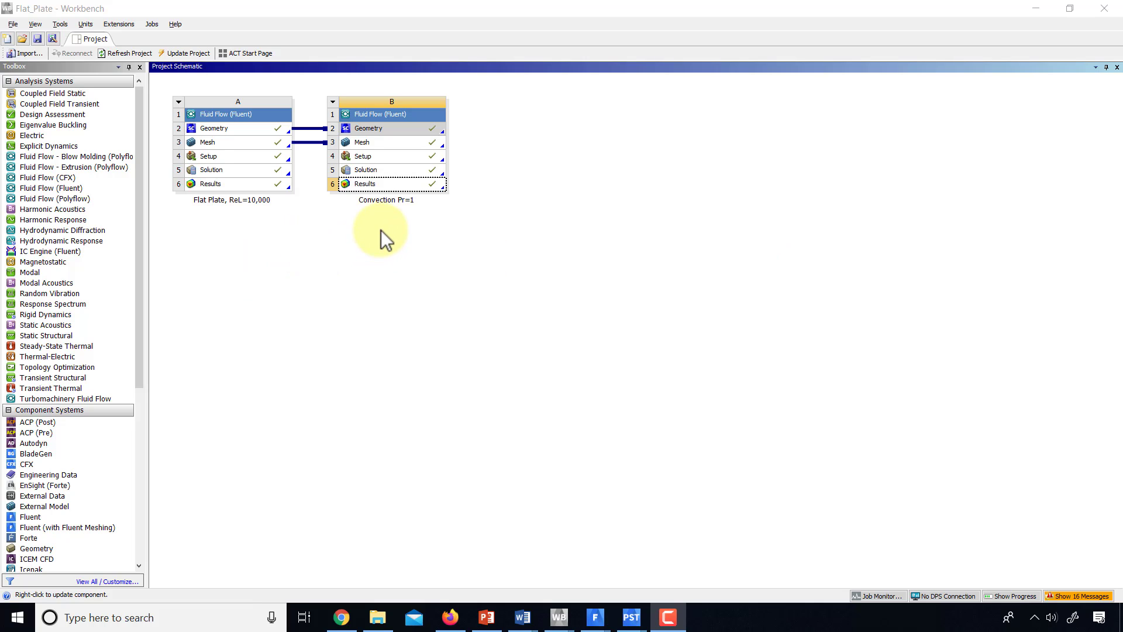
- Switch from Workbench to the CFD-Post results of the Convection Pr=1 system
right_click(372, 184)
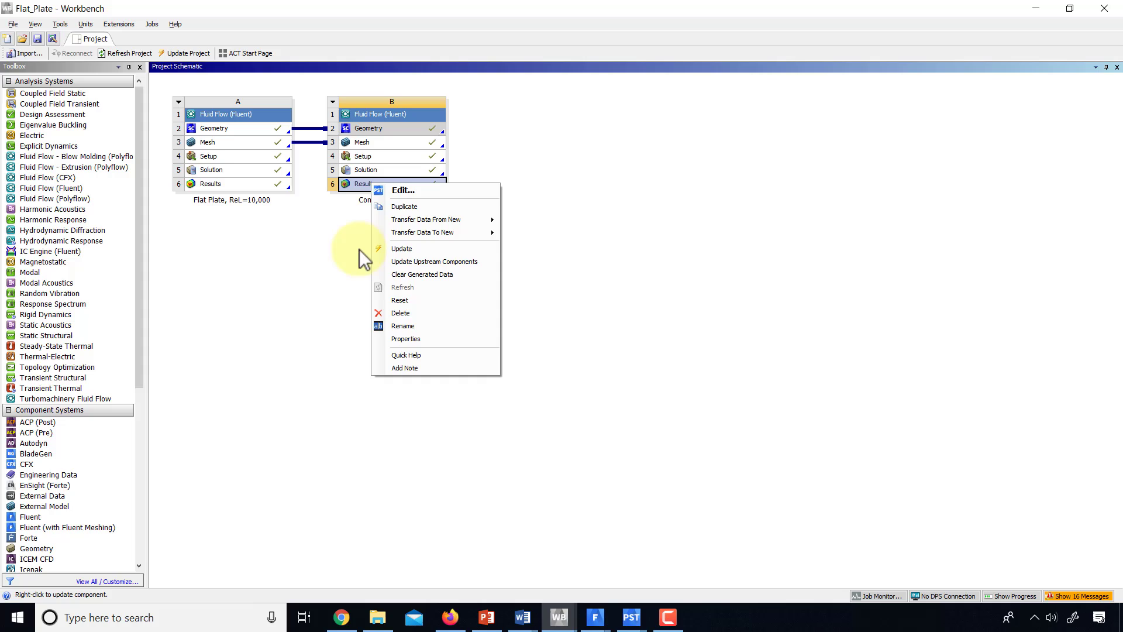
left_click(334, 246)
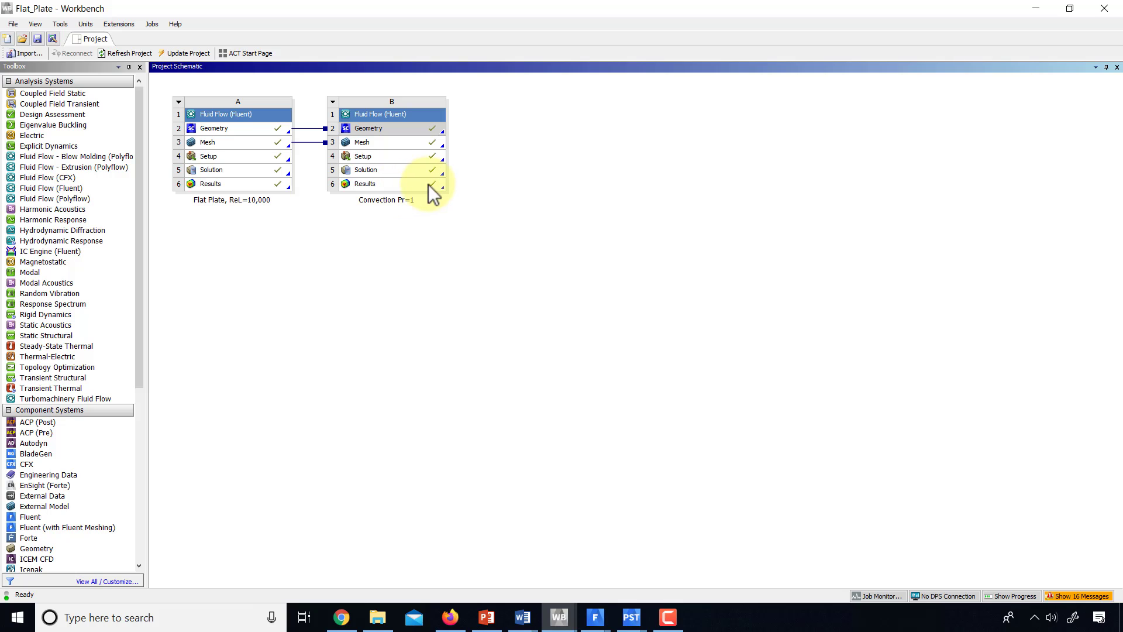
key("alt+Tab")
key("Tab")
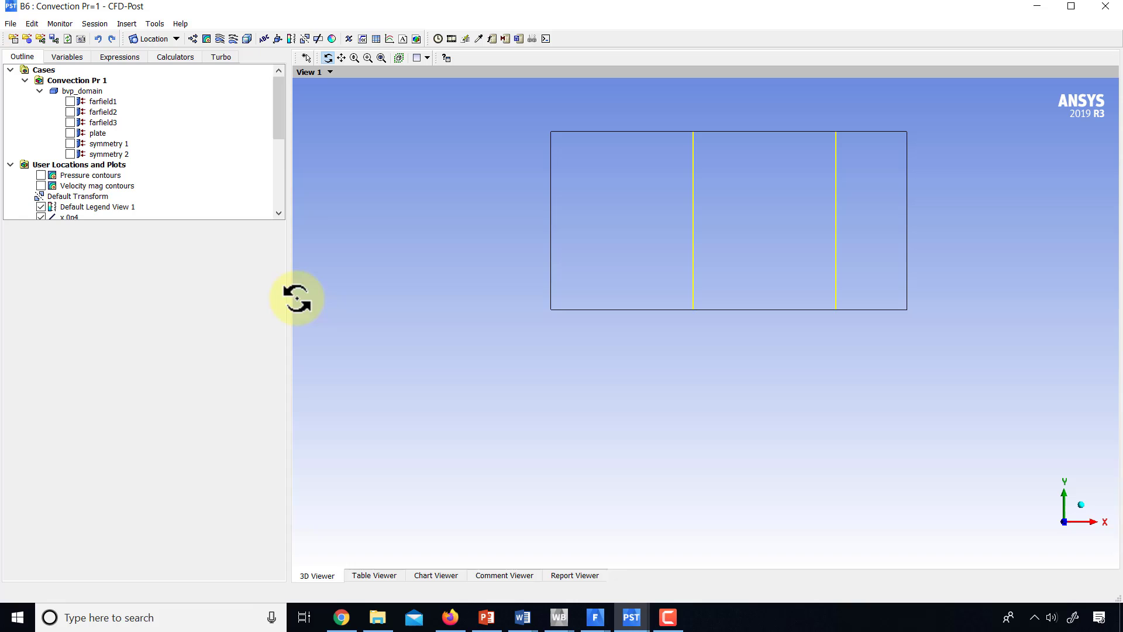
- Display the Velocity mag contours, hide the x 0p4 and x 0p8 lines, and fit the plot in the viewer
left_click(41, 185)
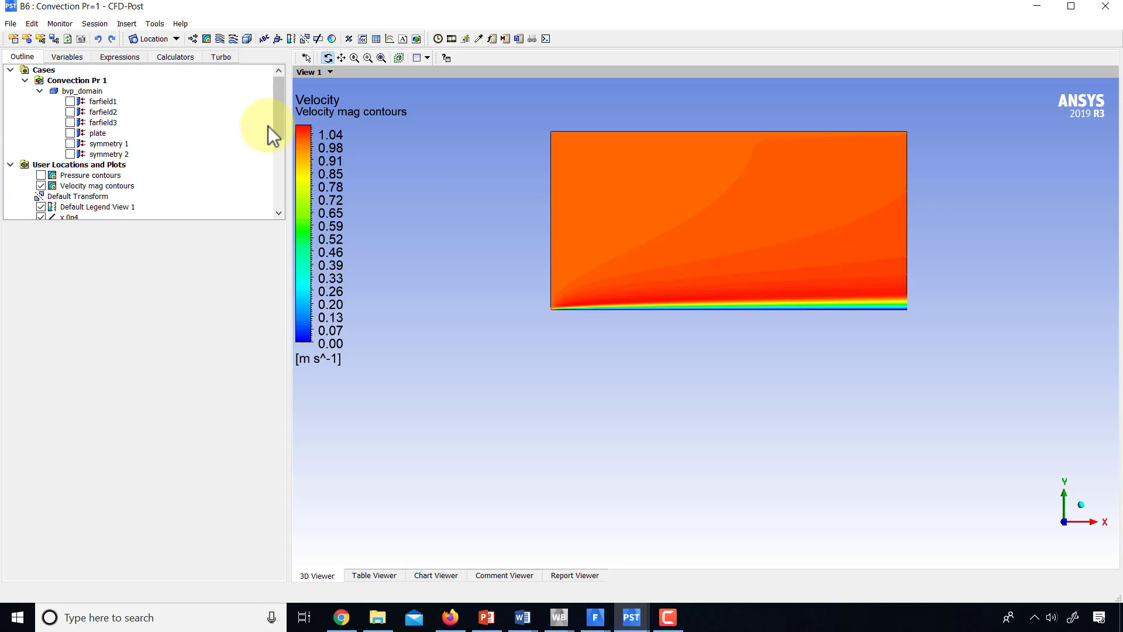
left_click_drag(278, 125, 283, 154)
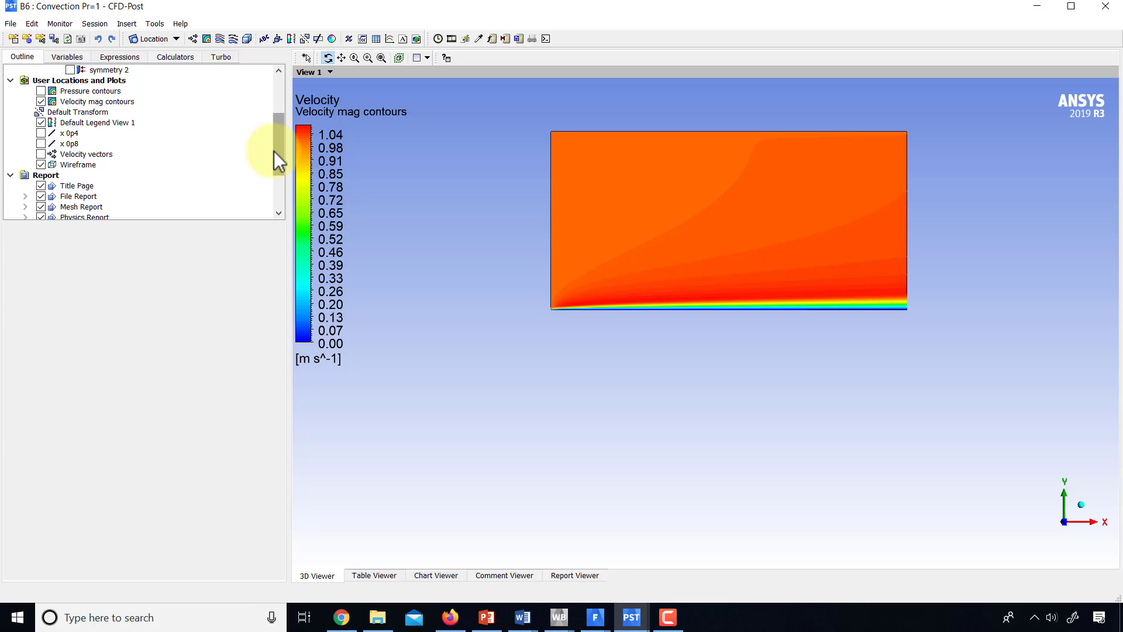
left_click_drag(275, 151, 283, 132)
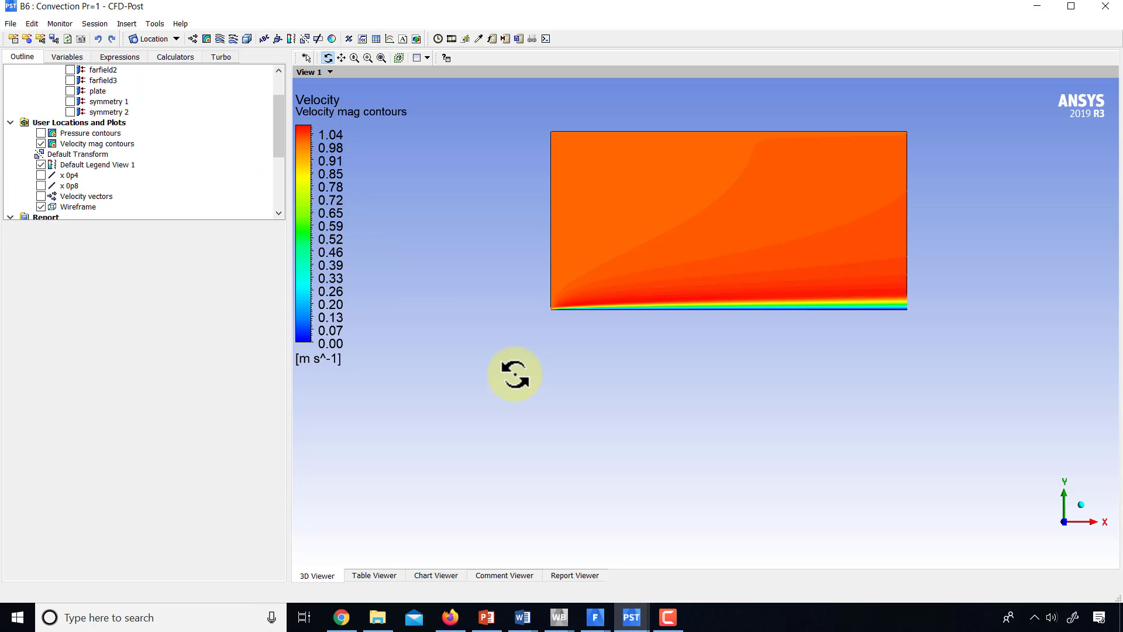
key("c")
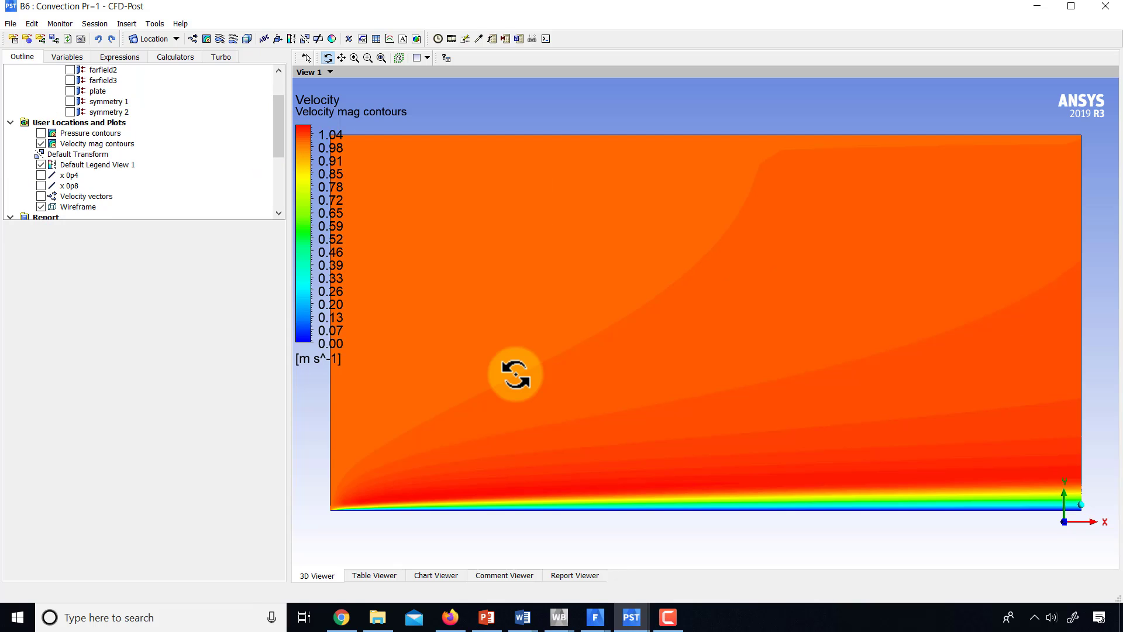
scroll(516, 375, "down", 1)
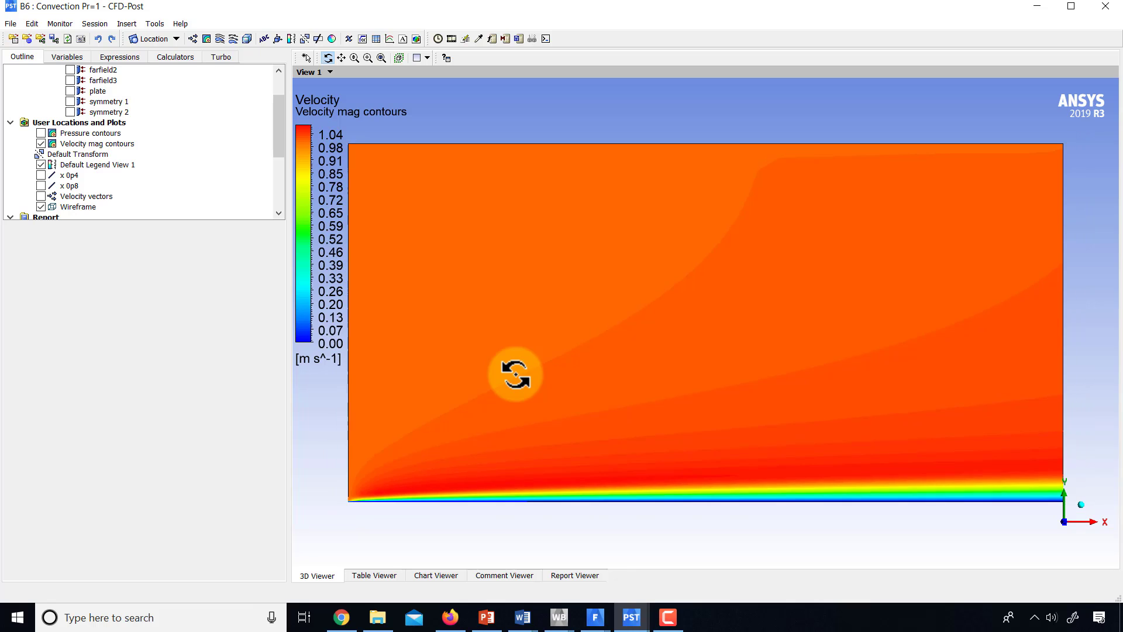
scroll(515, 375, "down", 2)
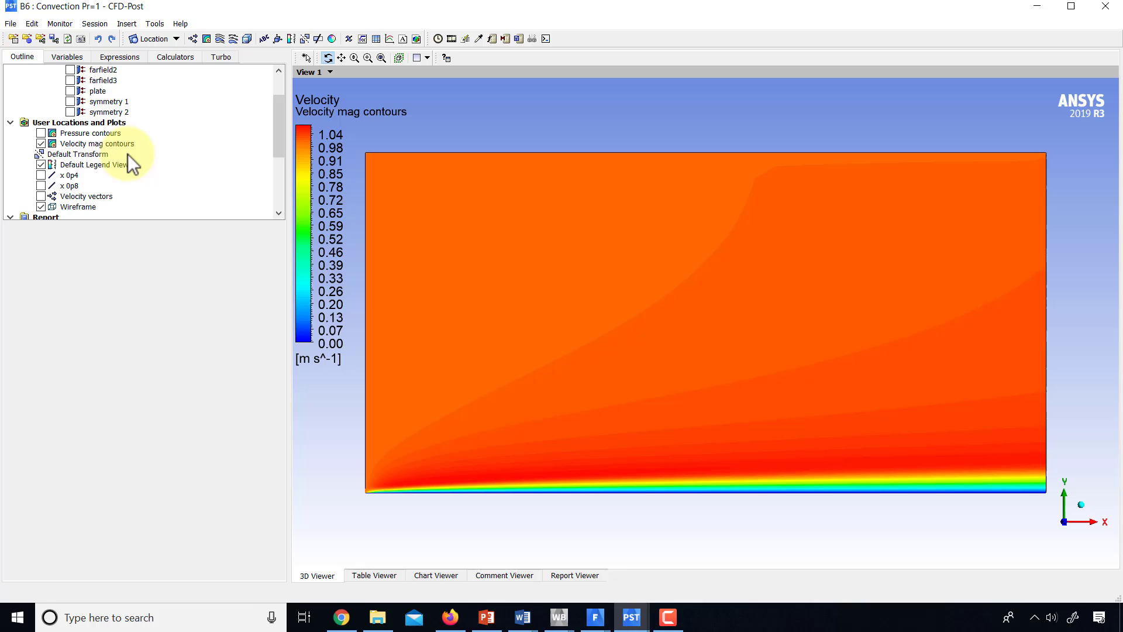
- Hide the Velocity mag contours and duplicate them under the name "T contours"
left_click(100, 145)
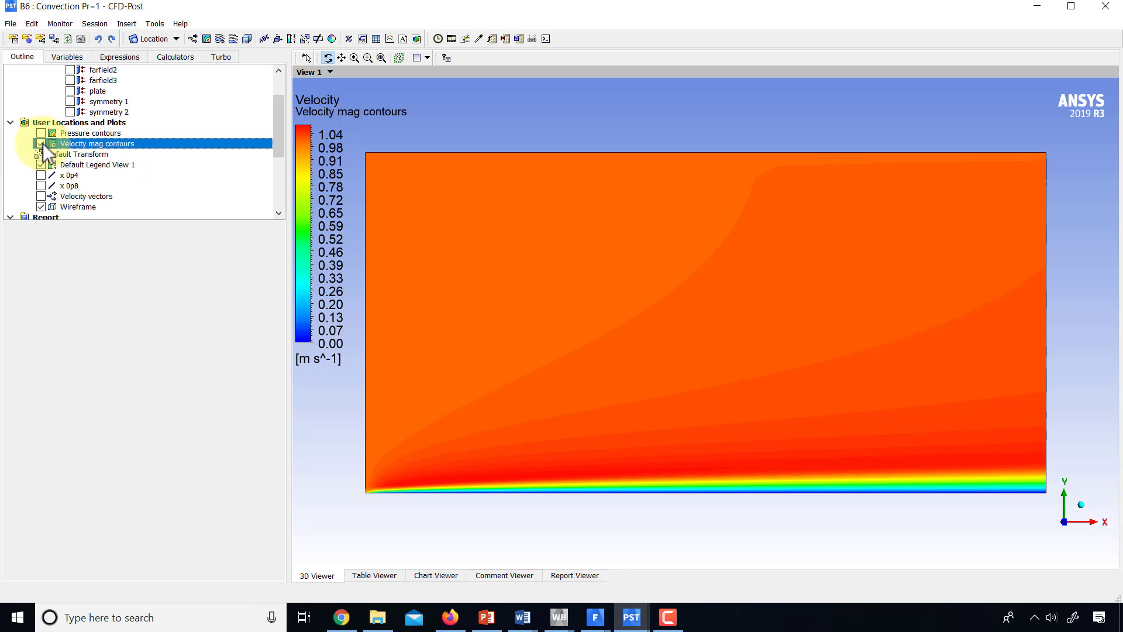
left_click(41, 143)
right_click(92, 143)
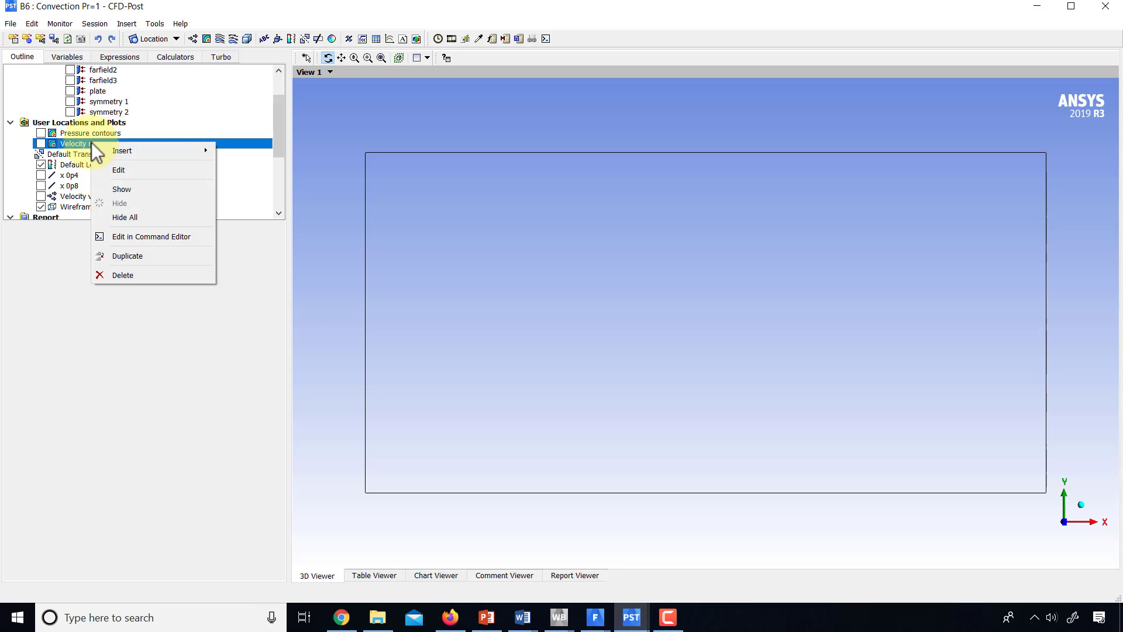
left_click(132, 255)
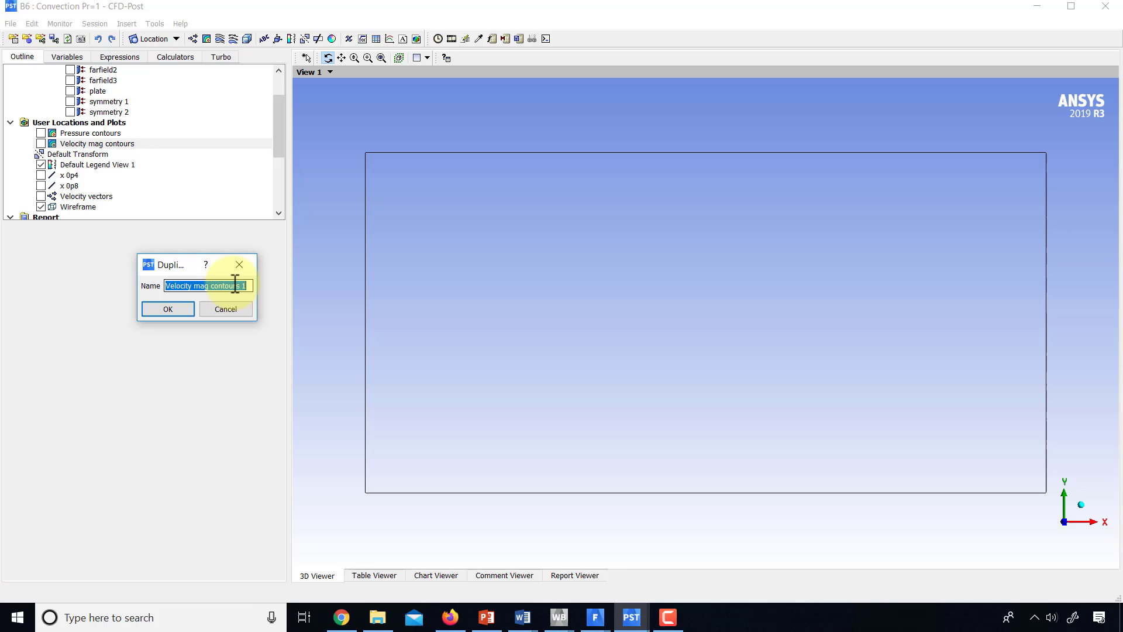
type("T contours")
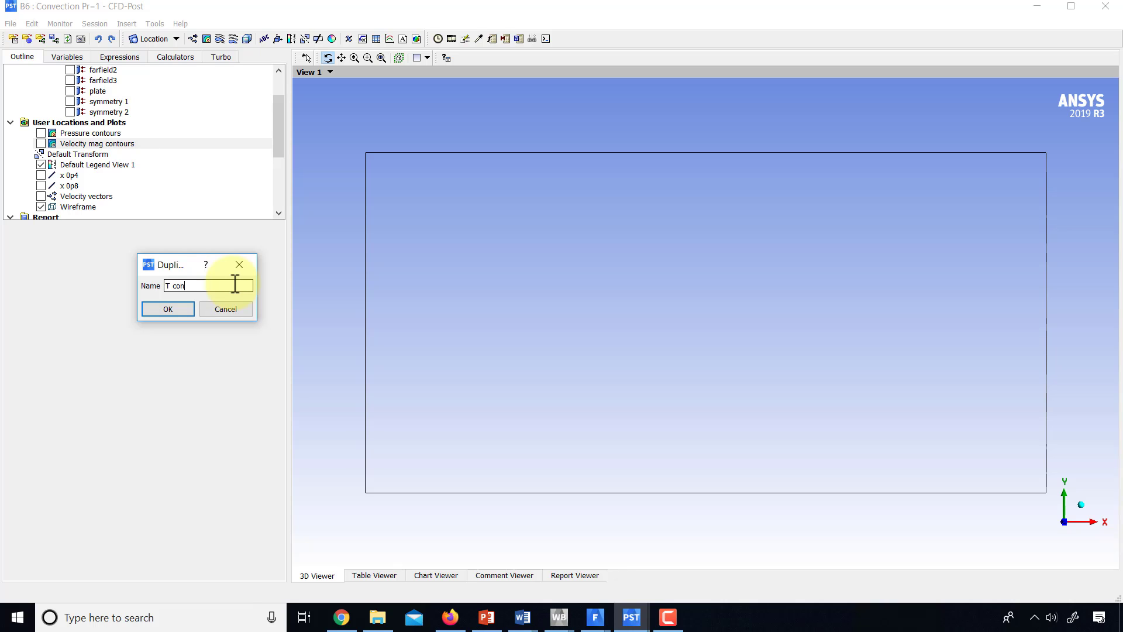
left_click(169, 308)
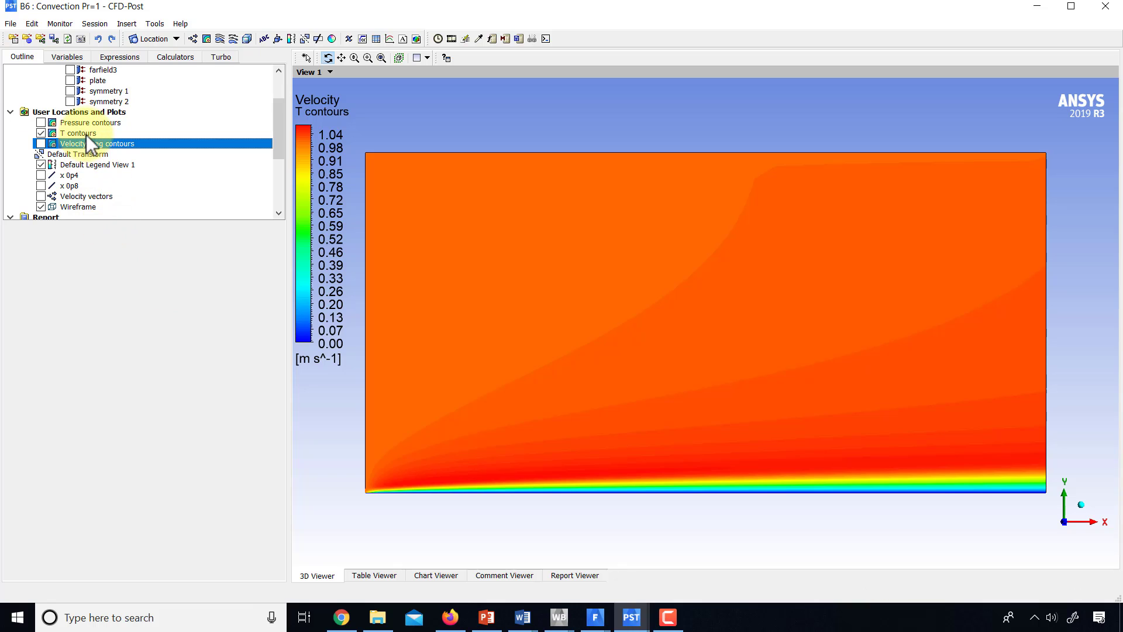
- Set the variable of the T contours to Temperature and apply the change to the plot
double_click(86, 132)
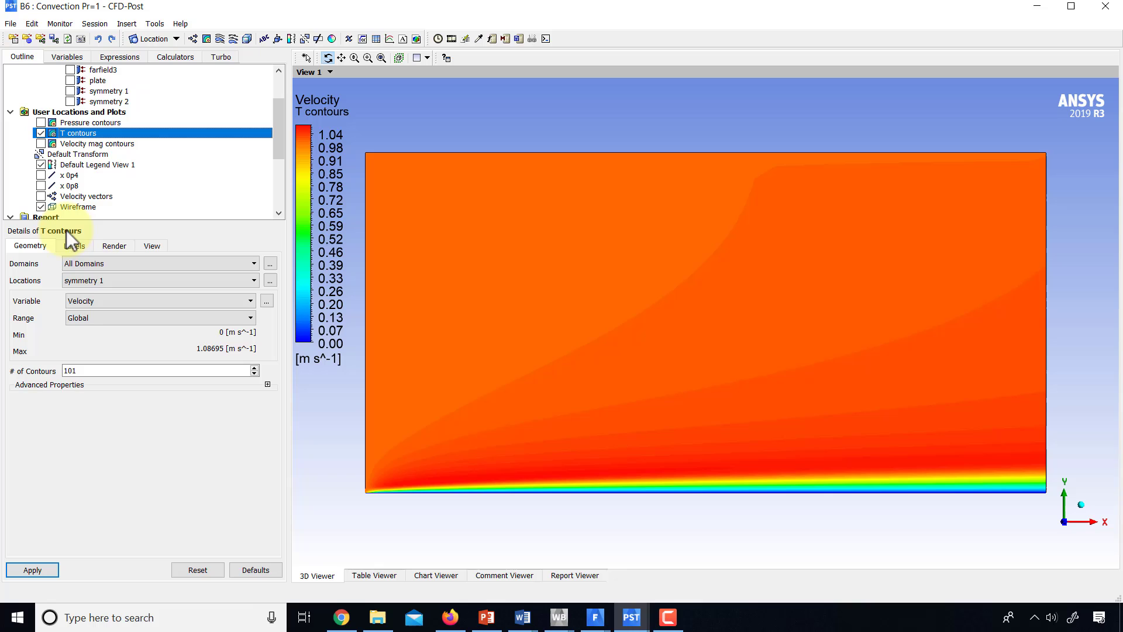
left_click(81, 301)
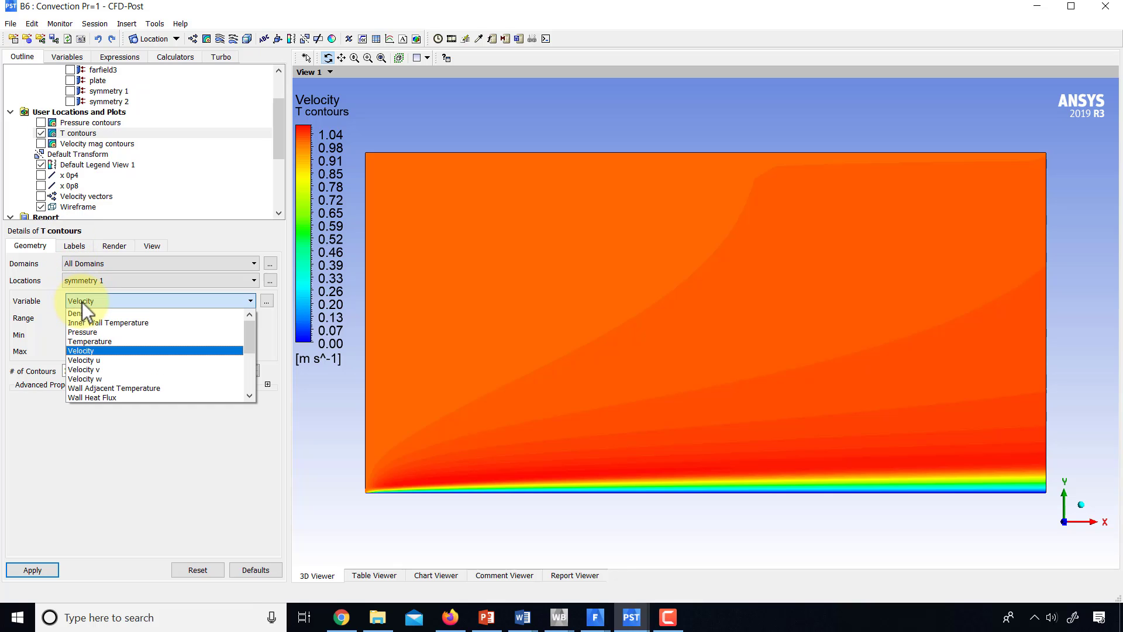
left_click(90, 341)
left_click(39, 569)
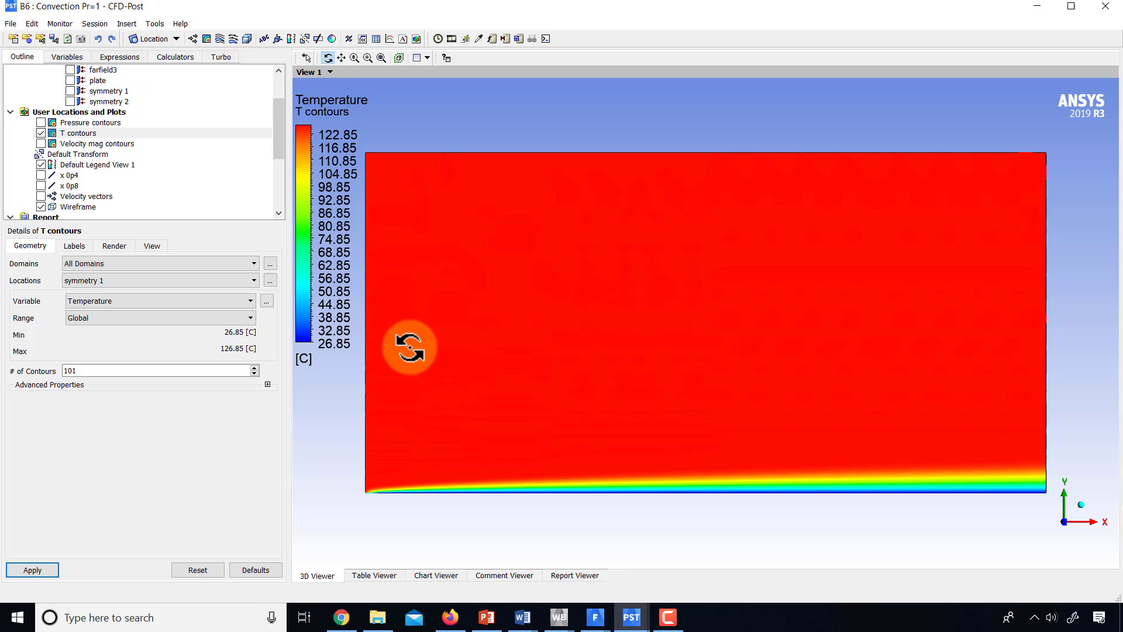
scroll(445, 358, "down", 2)
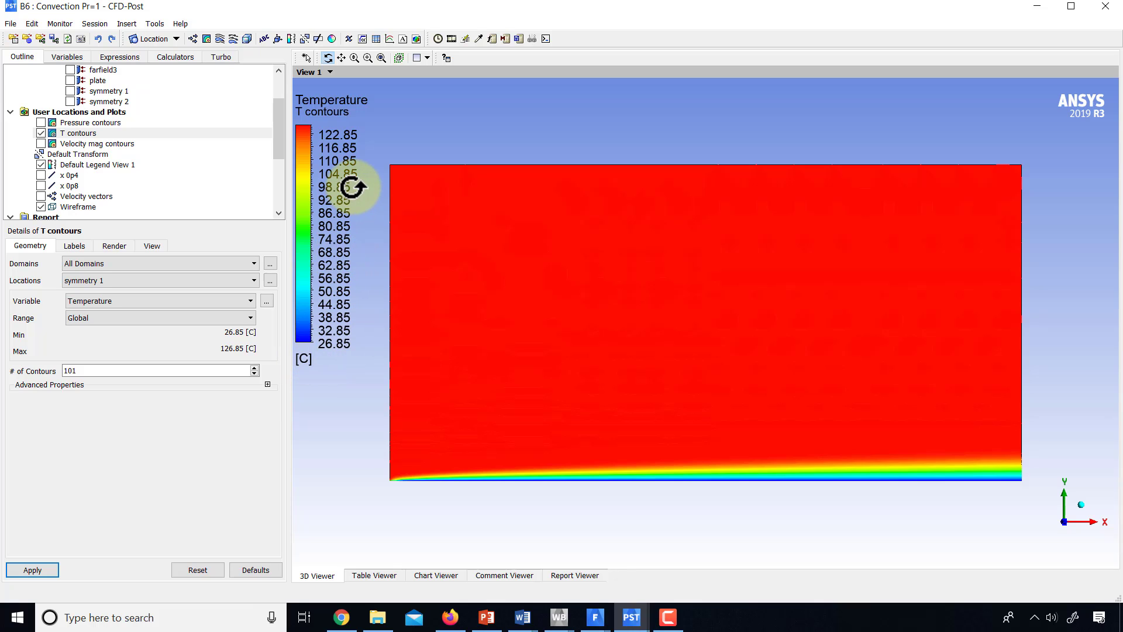
- Set the preferred temperature unit to K in the program's unit options and apply it
left_click(30, 23)
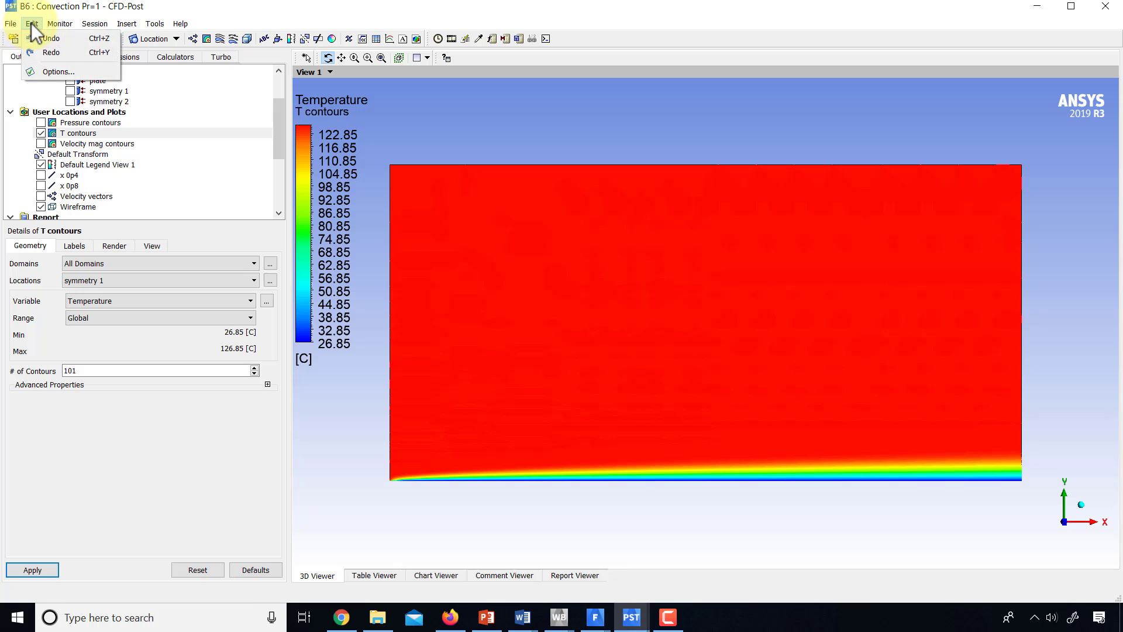
left_click(54, 73)
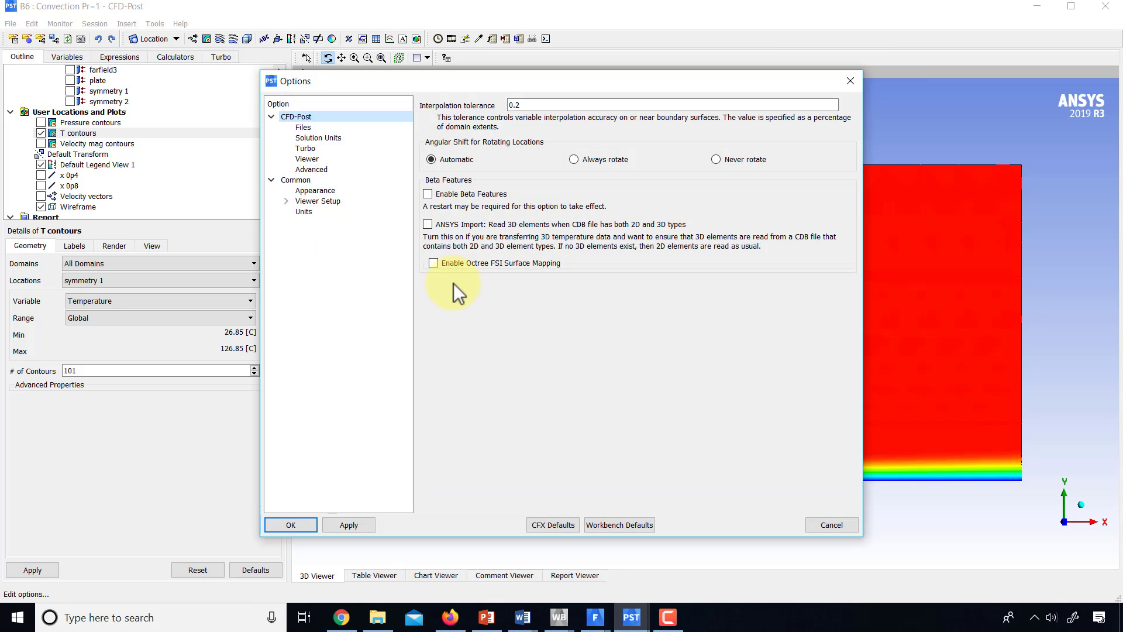
left_click(303, 212)
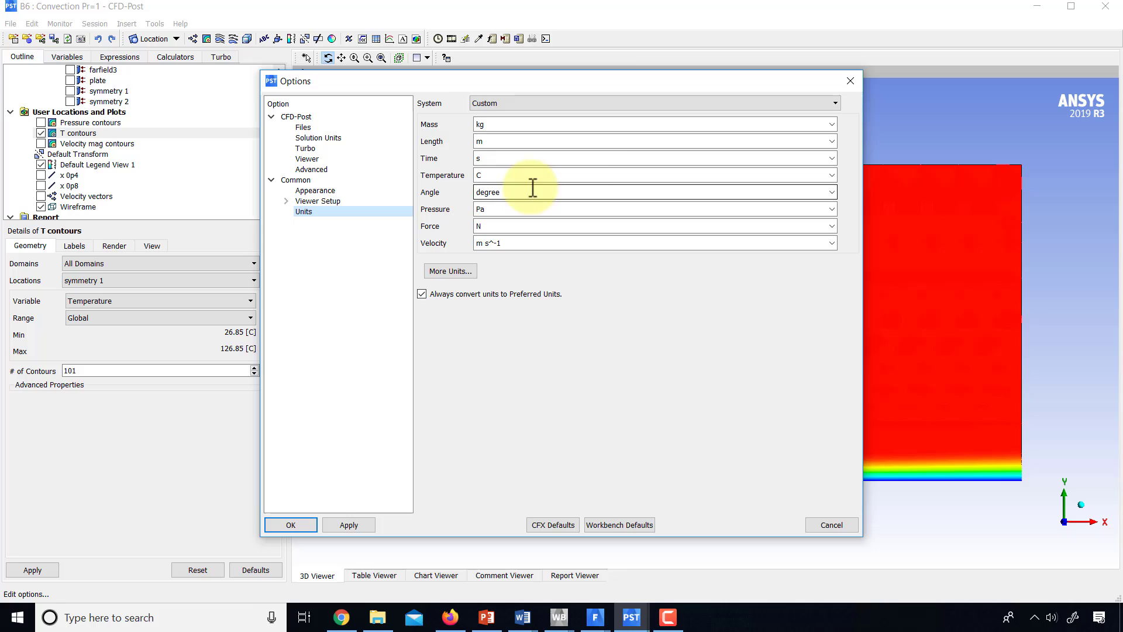
left_click(831, 175)
left_click(750, 187)
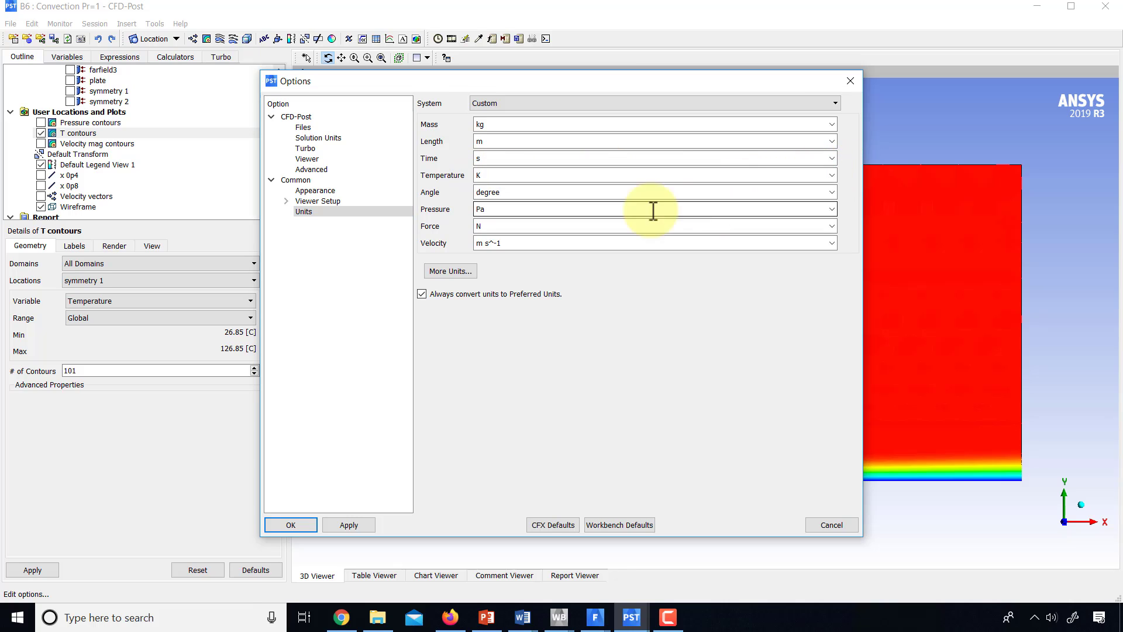
left_click(360, 525)
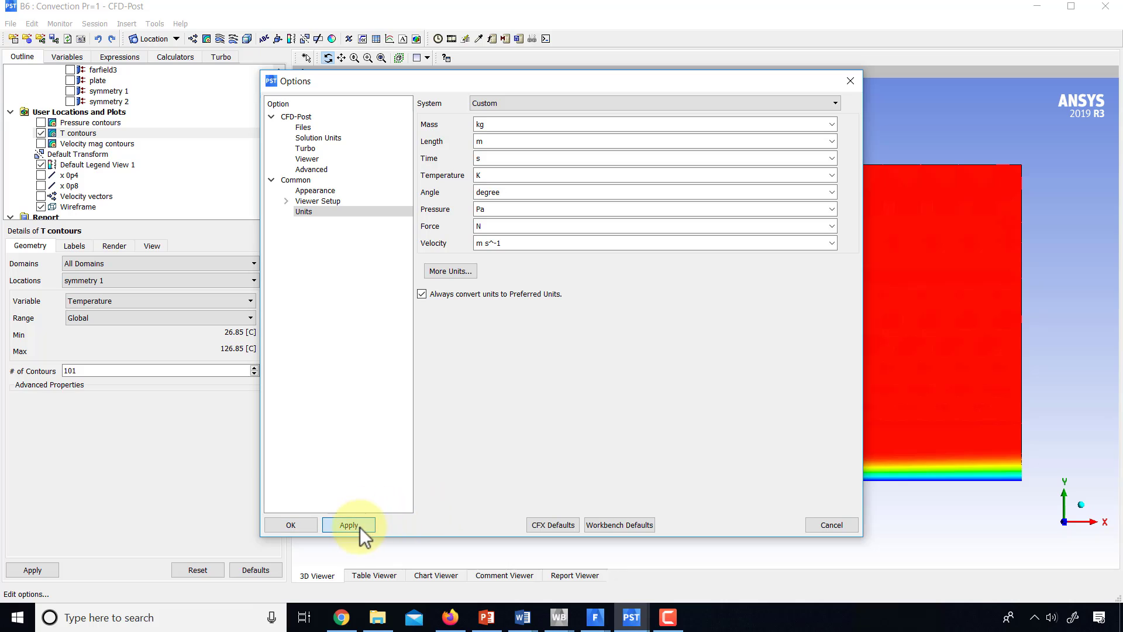
left_click(300, 526)
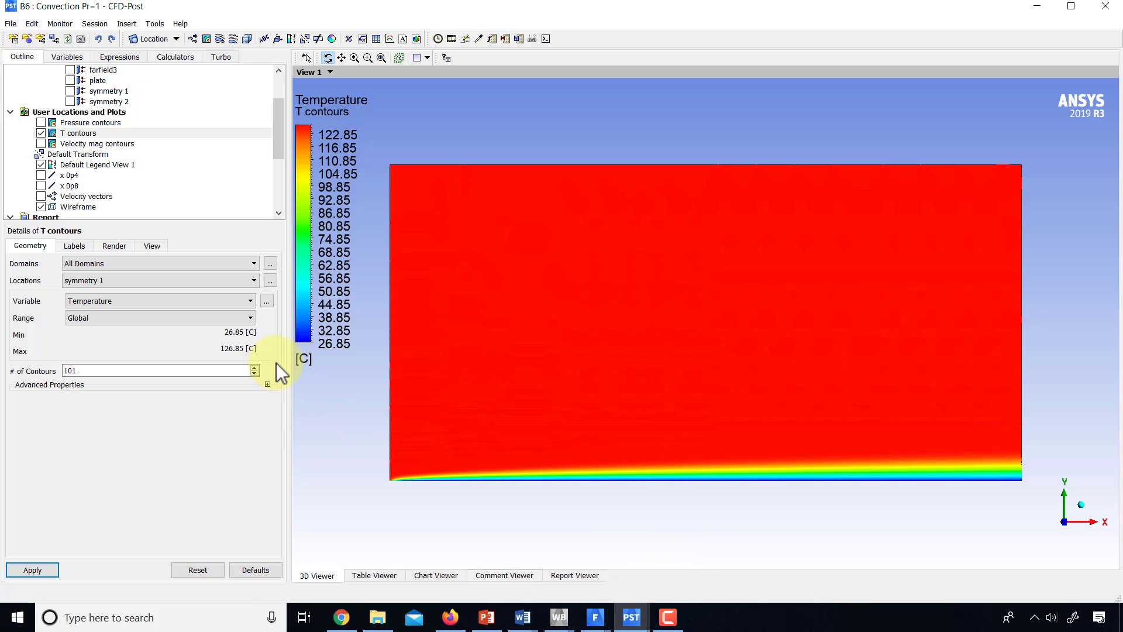
- Compare the temperature and velocity magnitude contours in two side-by-side views with synchronized cameras, panned and zoomed to show the whole plate domain
left_click(426, 56)
left_click(415, 86)
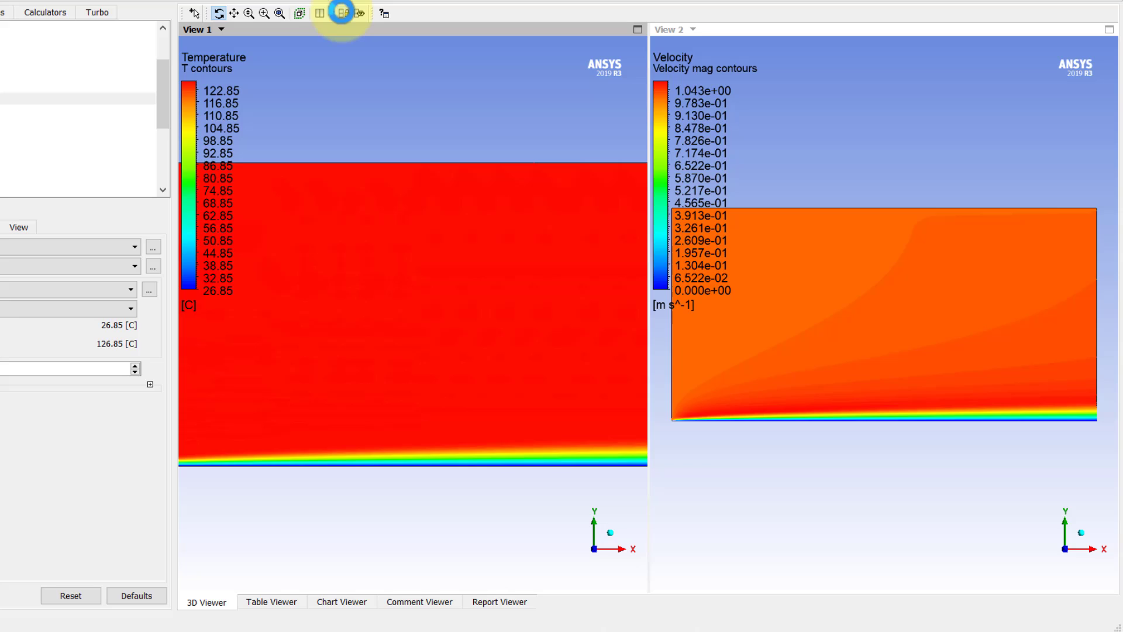
left_click(341, 11)
scroll(388, 252, "down", 2)
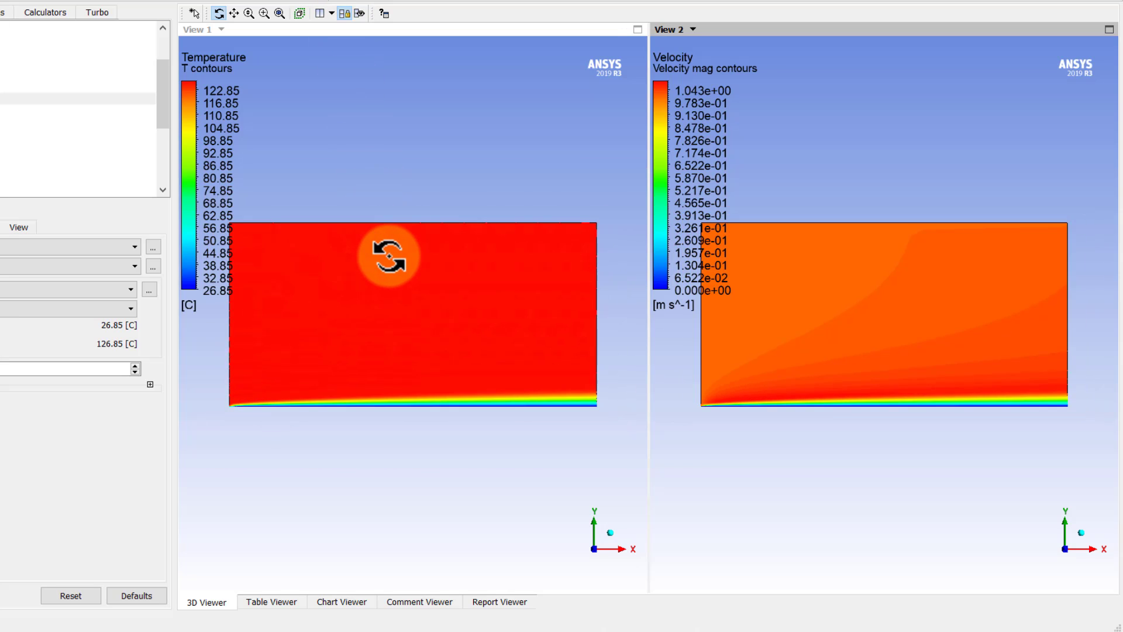
scroll(388, 255, "down", 2)
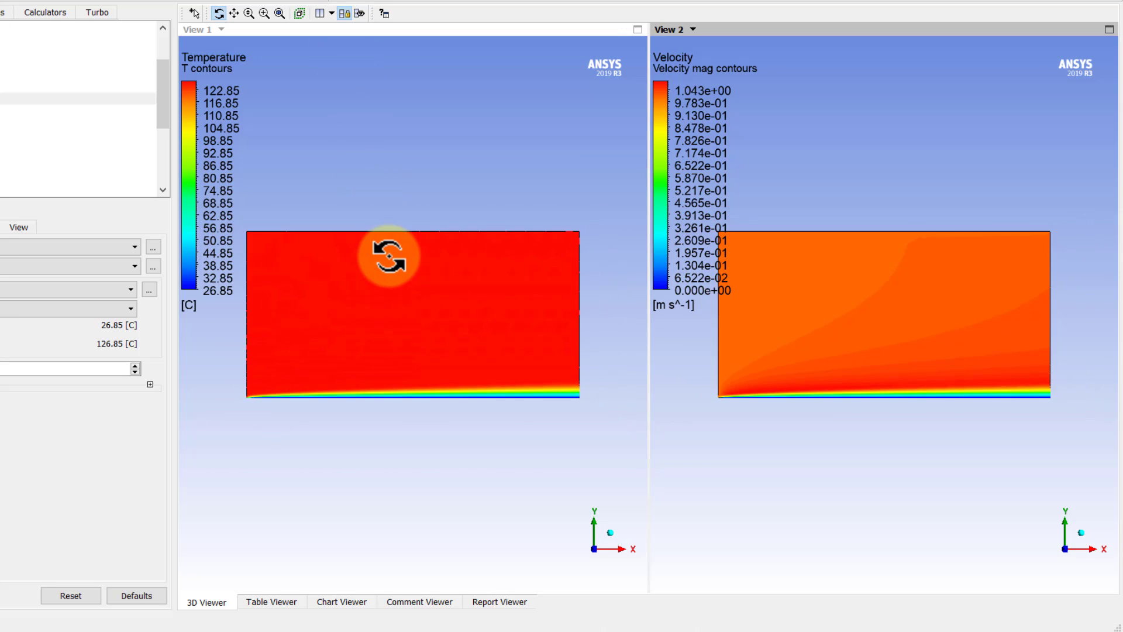
left_click(234, 12)
left_click_drag(358, 332, 375, 202)
scroll(376, 254, "up", 2)
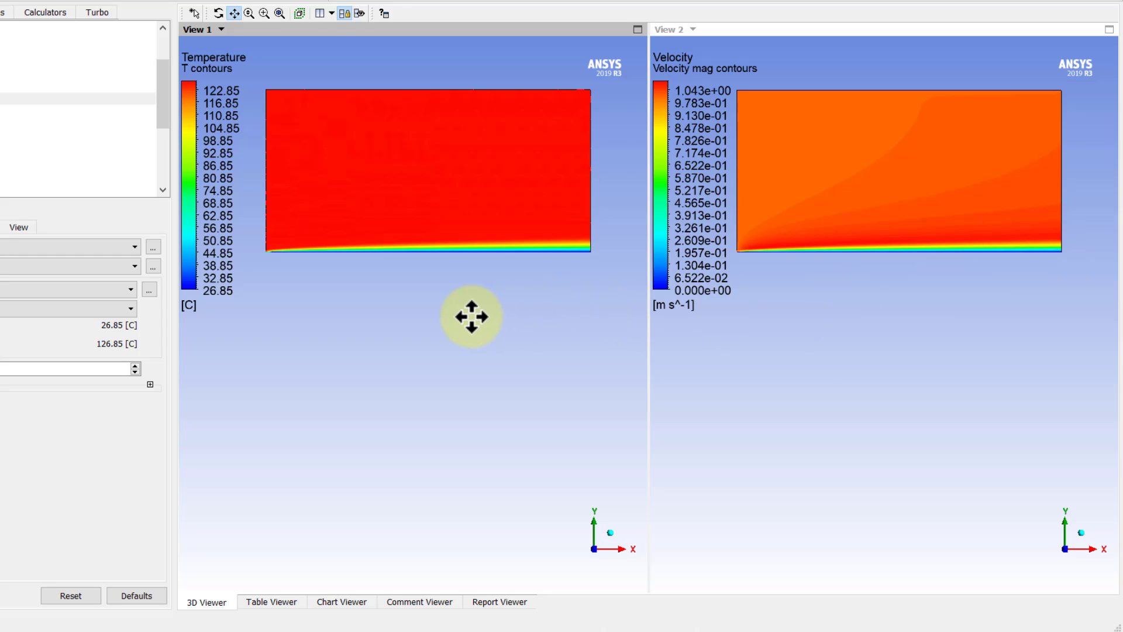
- Return to a single view of the T contours and frame the whole domain in it
left_click(332, 14)
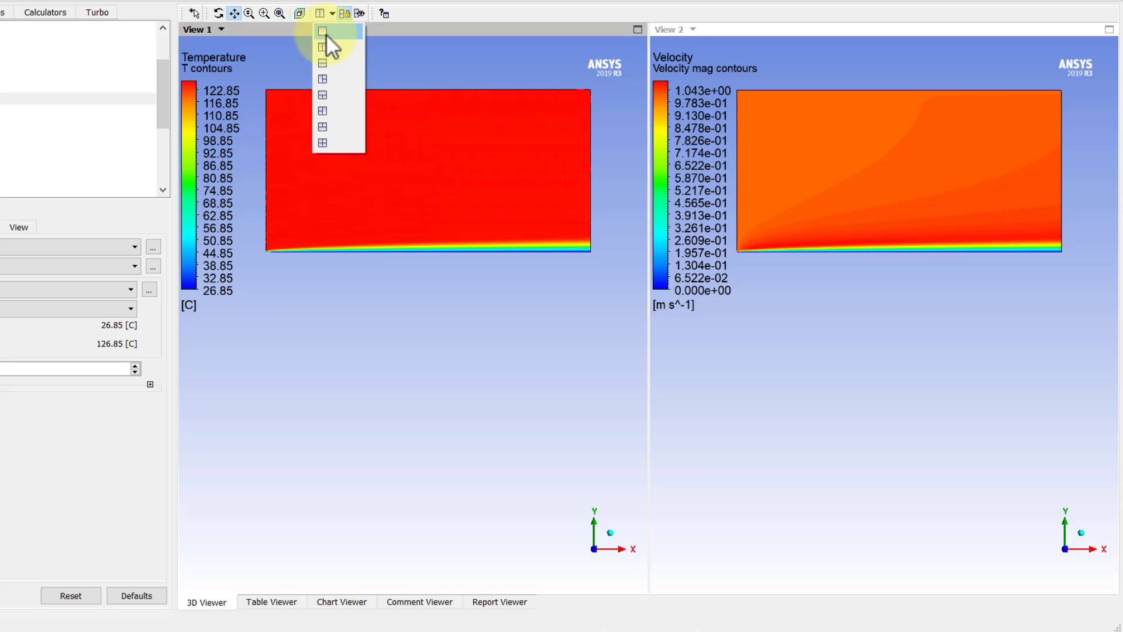
left_click(325, 34)
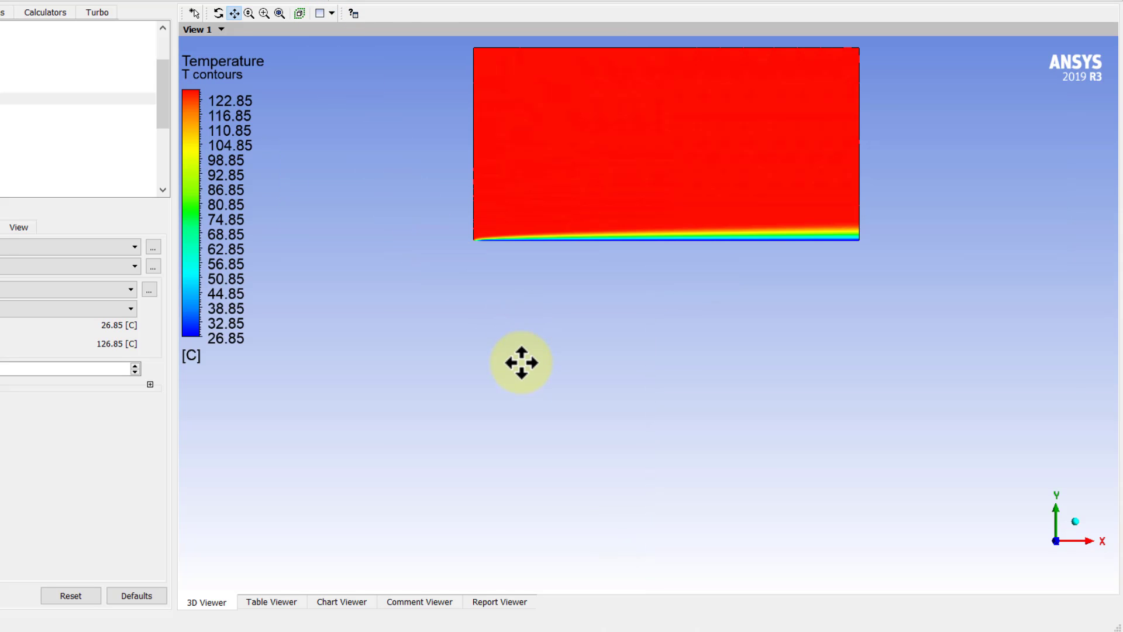
middle_click_drag(521, 362, 502, 439)
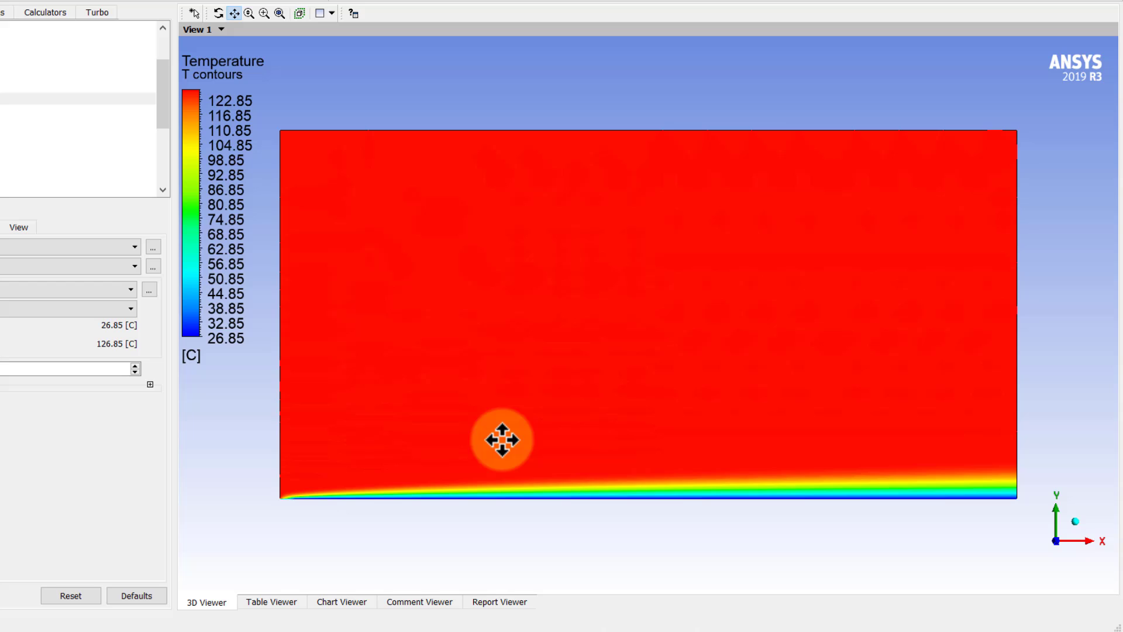
scroll(502, 439, "down", 1)
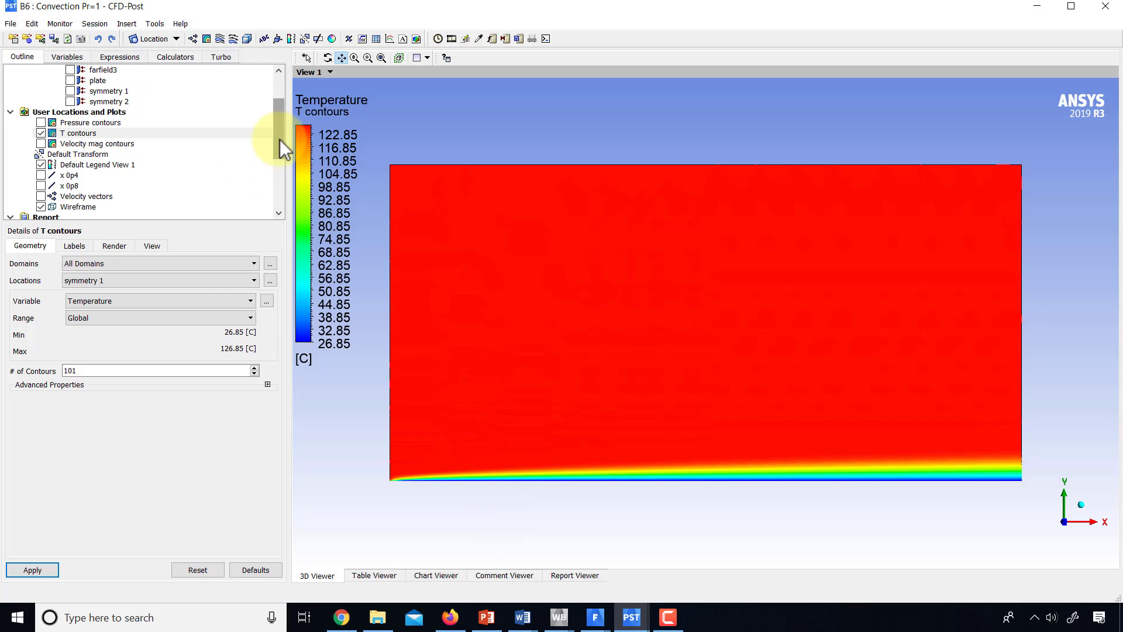
- Duplicate the Velocity profiles chart in the report and name the copy T profiles
left_click_drag(279, 139, 285, 191)
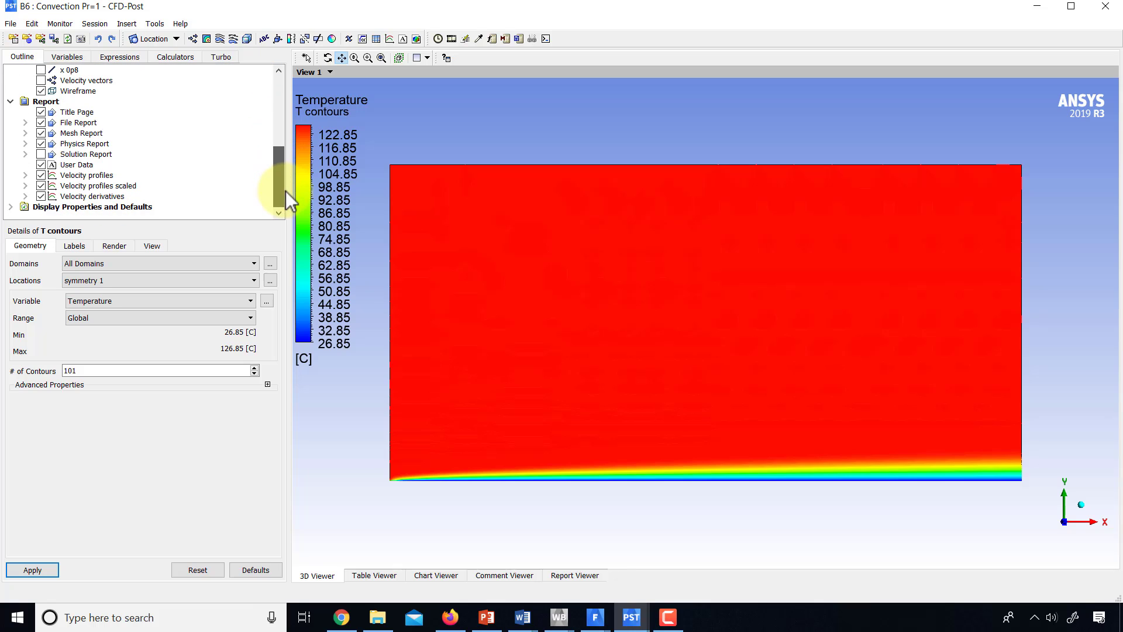
left_click(103, 176)
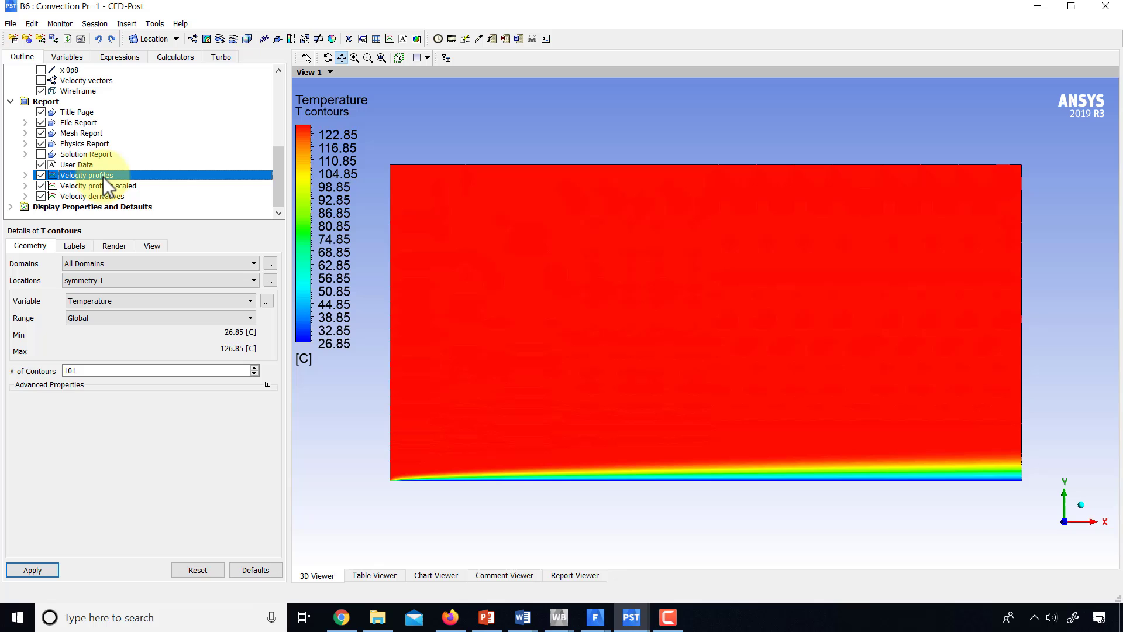
right_click(103, 176)
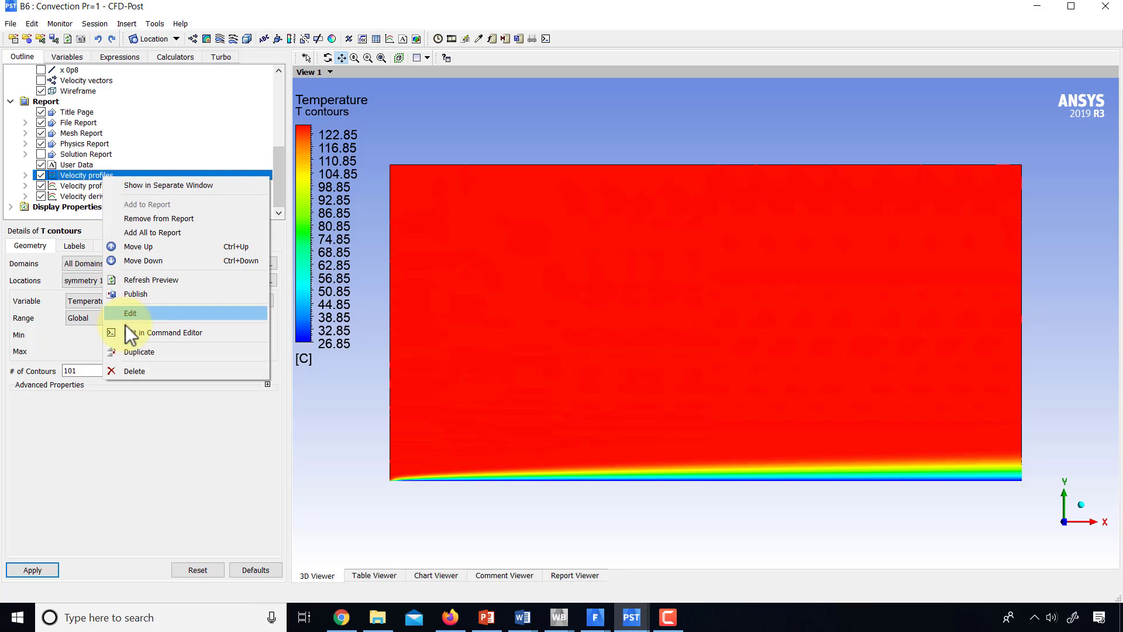
left_click(141, 352)
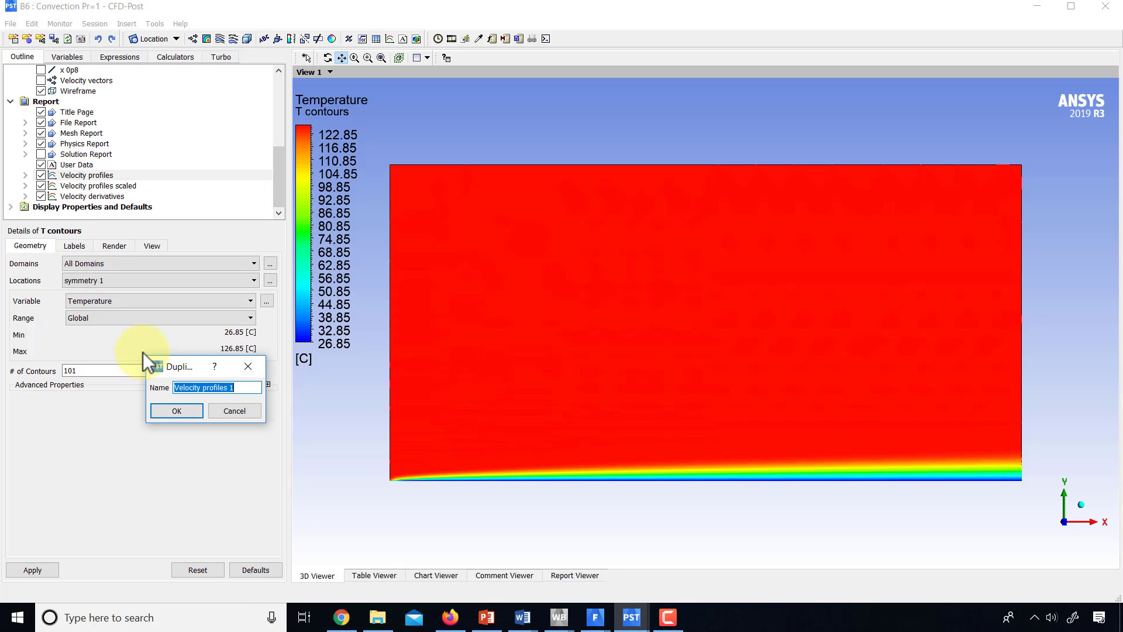
type("T pr")
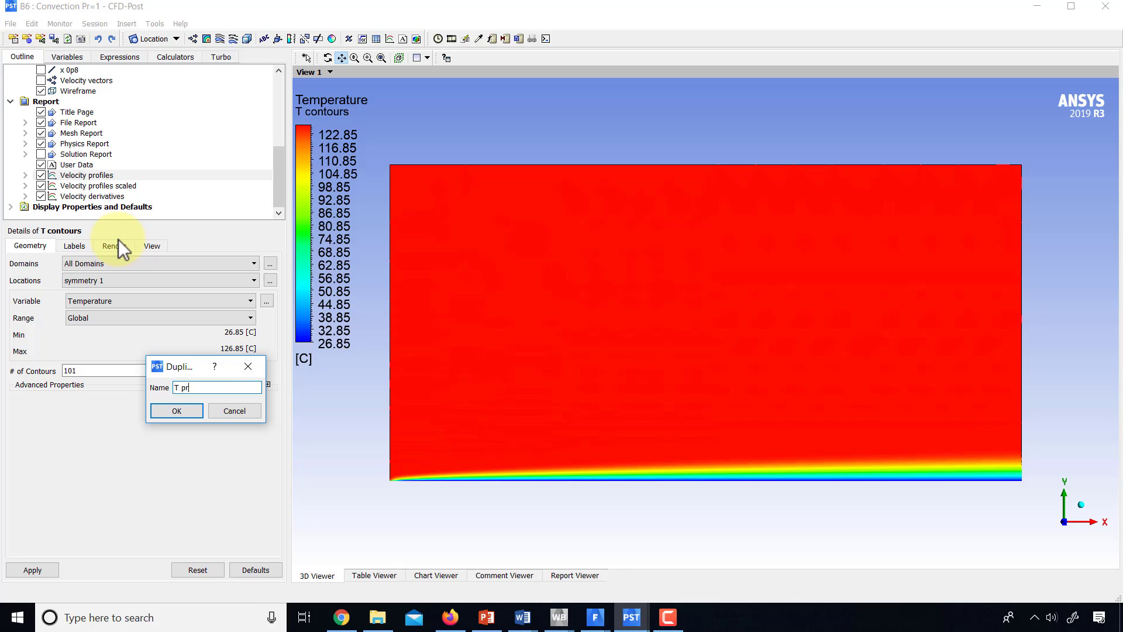
type("ofiles")
left_click(191, 408)
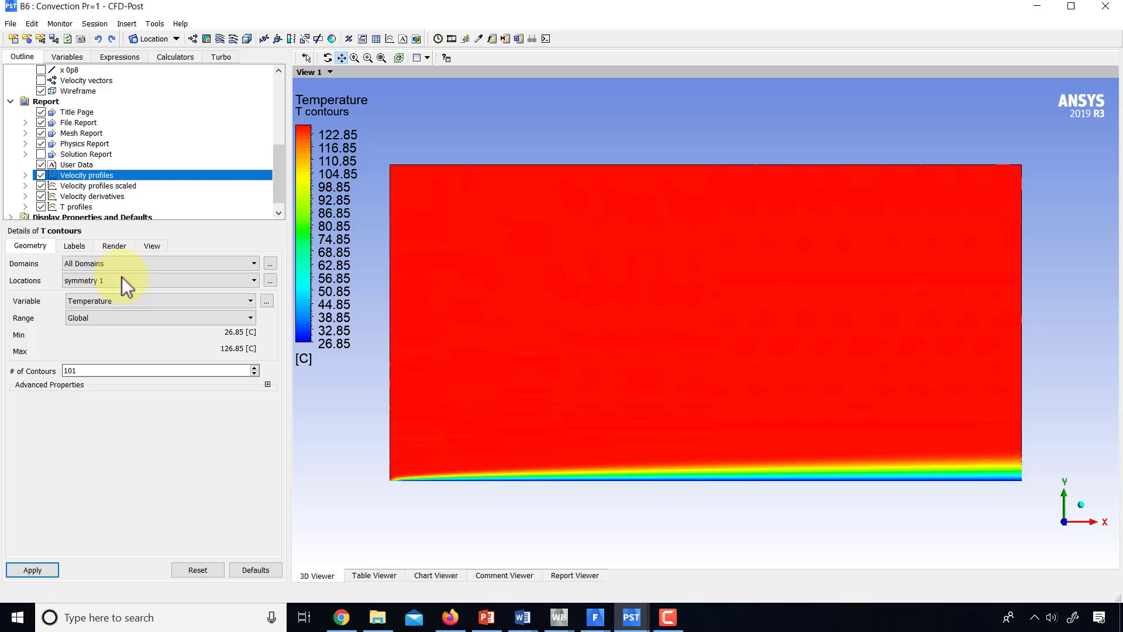
- Set the X axis variable of the T profiles chart to Temperature and apply the change
left_click(82, 206)
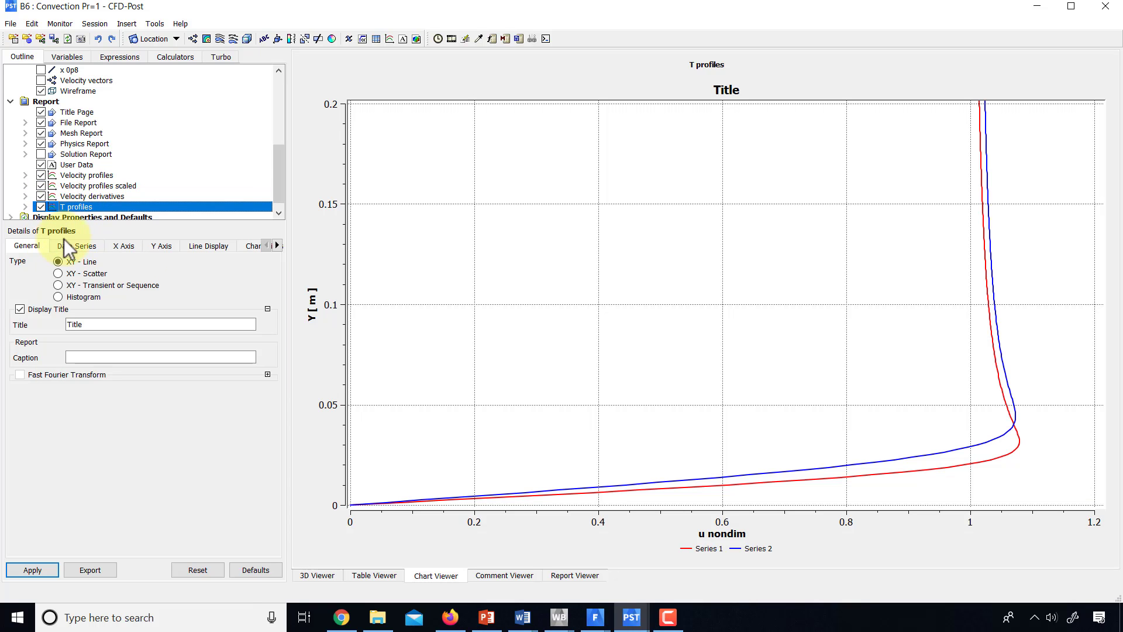
left_click(124, 246)
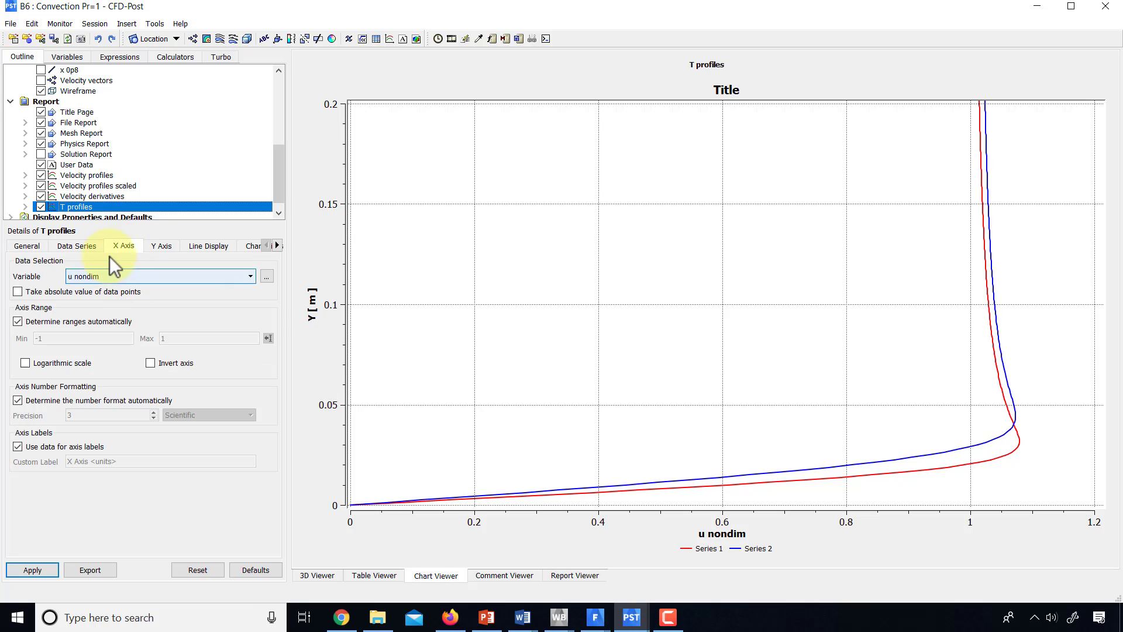
left_click(250, 277)
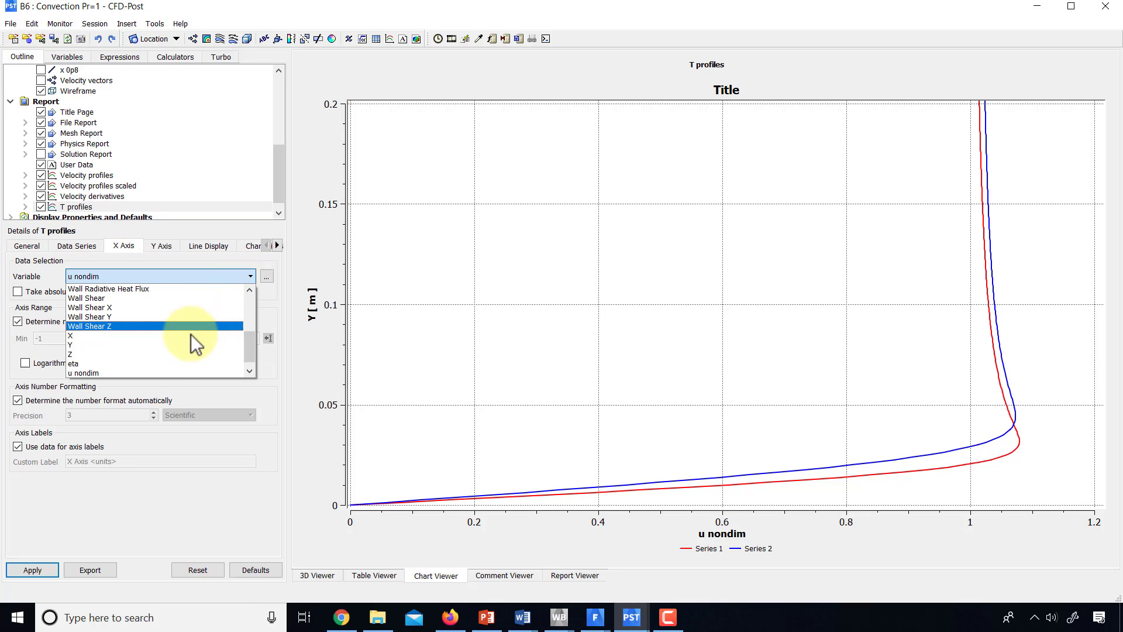
scroll(179, 347, "up", 2)
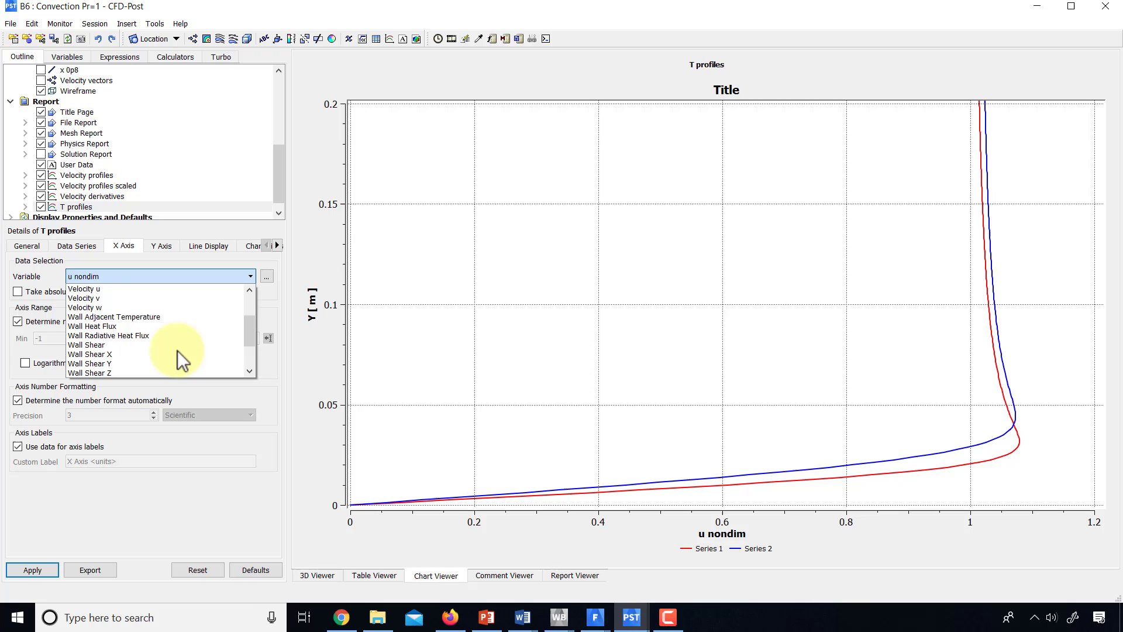
scroll(177, 350, "up", 3)
left_click(142, 303)
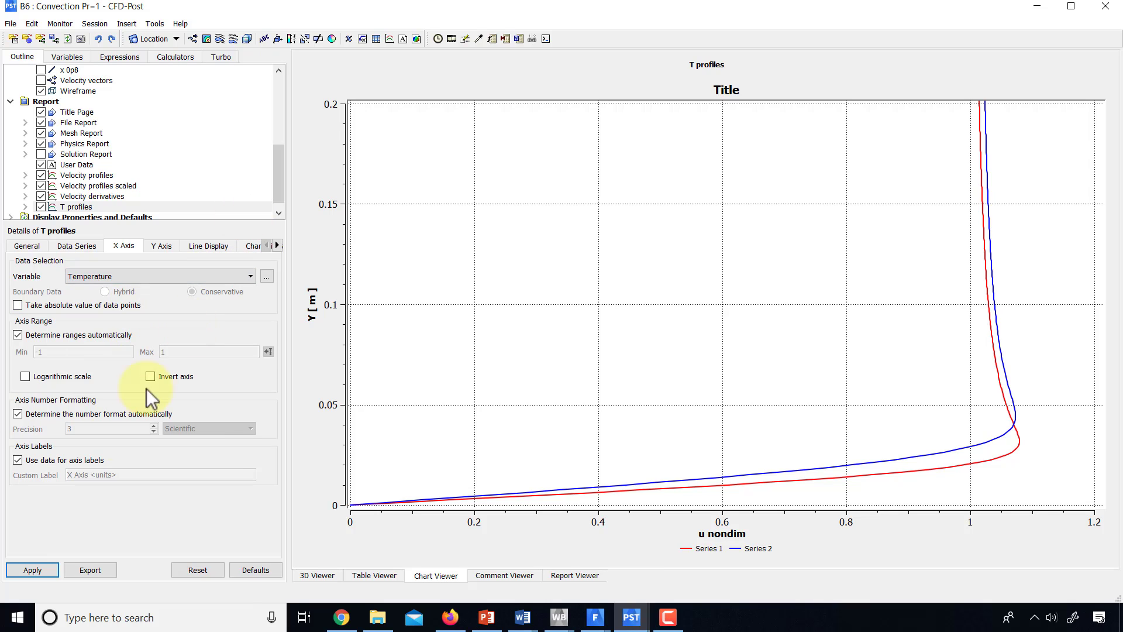
left_click(30, 569)
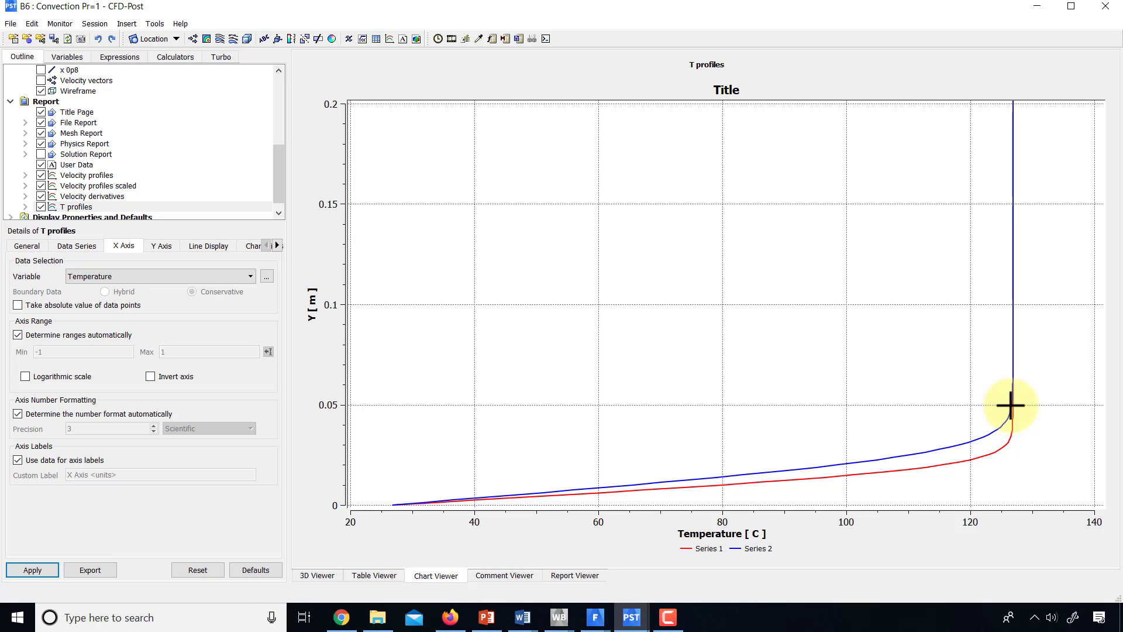
- Switch to the Flat_Plate_Lecture presentation in PowerPoint and go to the Post-processing slide to read the temperature non-dimensionalization
key("alt+Tab")
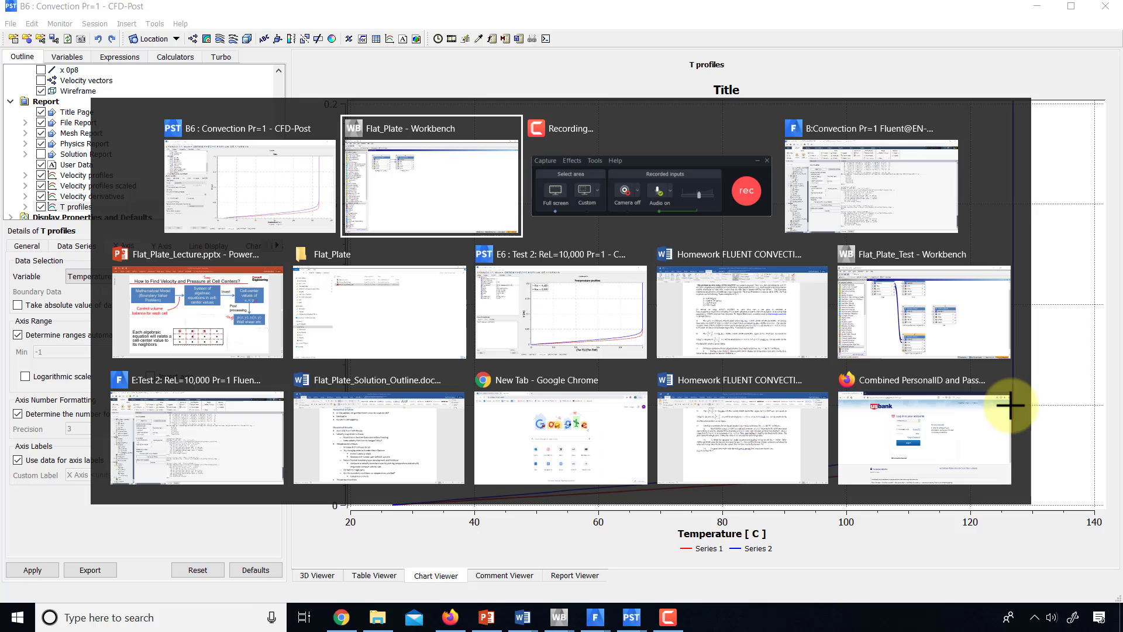
key("alt+Tab")
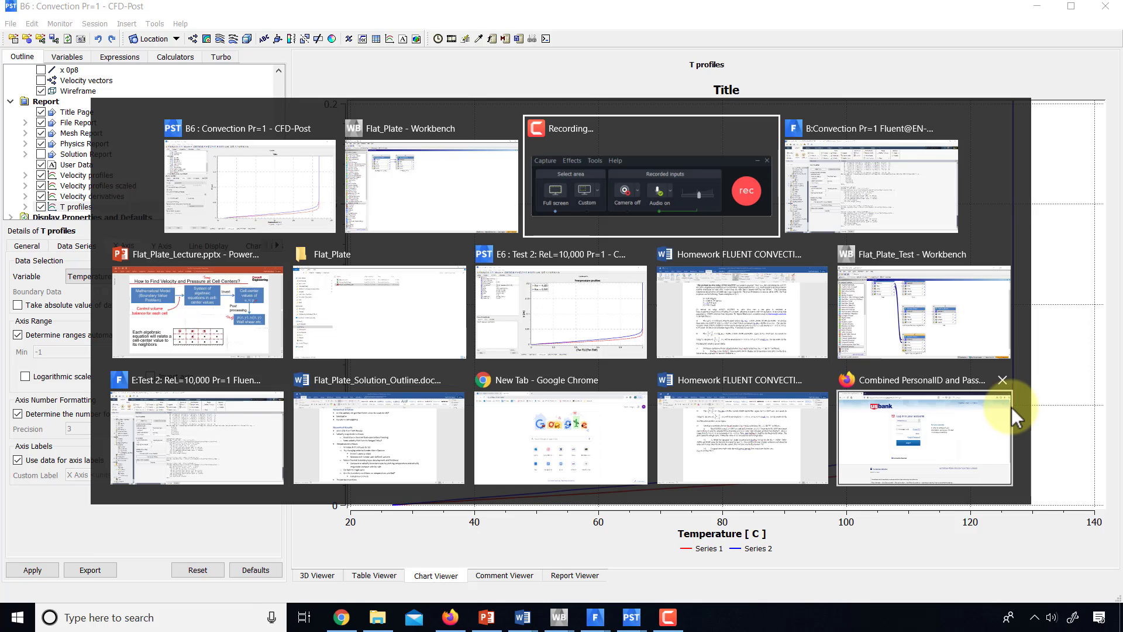
key("alt+Tab")
key("alt+Tab")
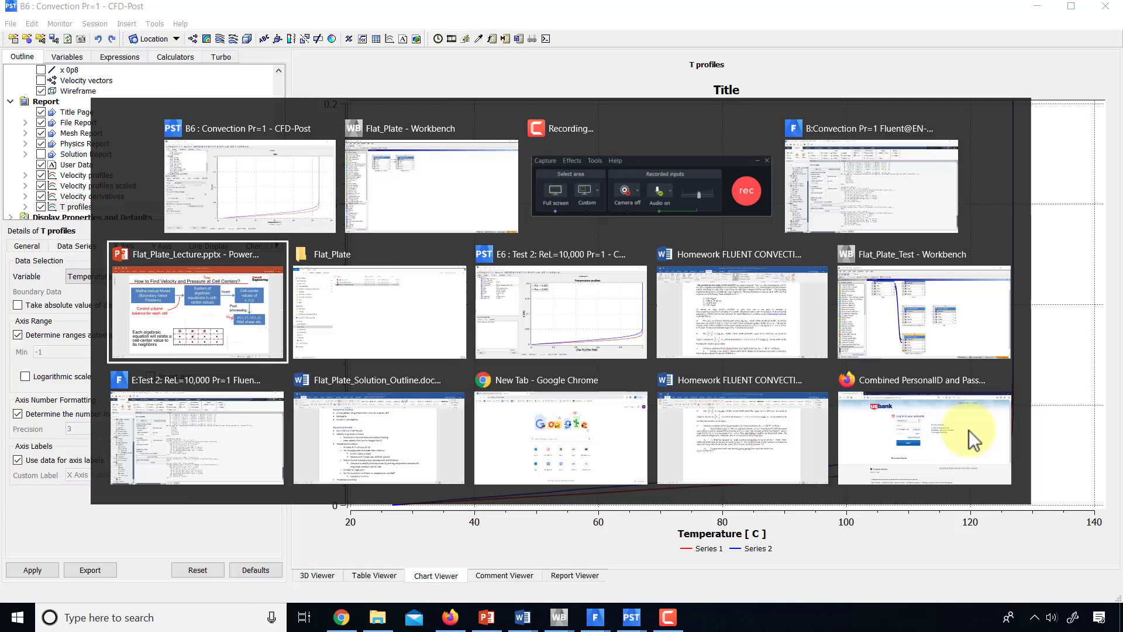
scroll(286, 437, "down", 2)
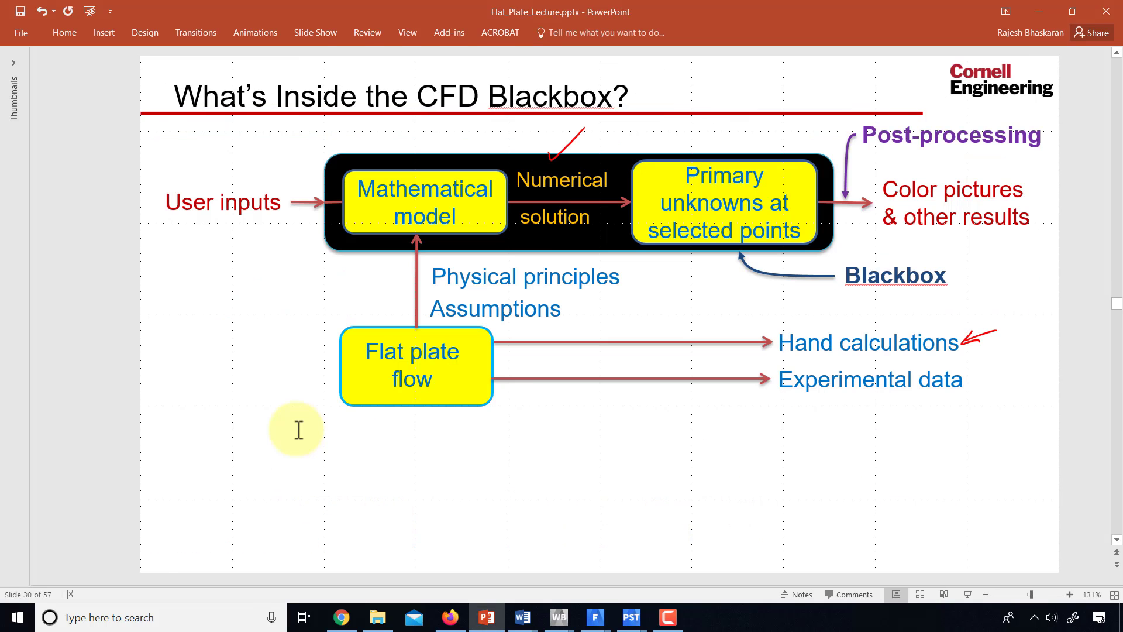
scroll(298, 432, "down", 1)
scroll(297, 432, "down", 1)
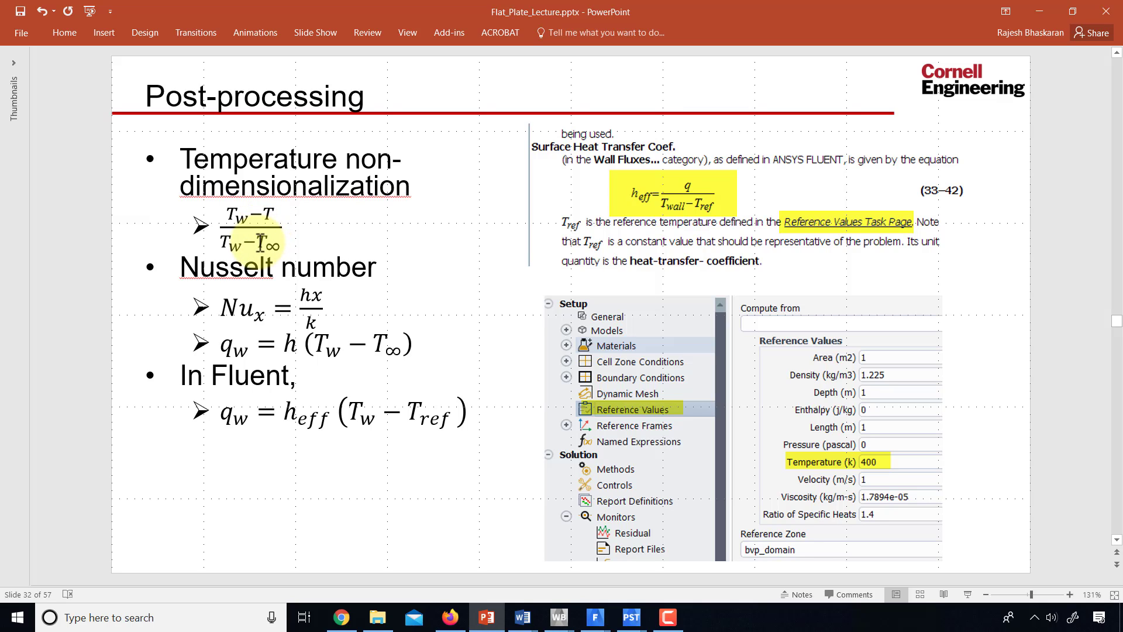
- Switch to the Test 2: ReL=10,000 Pr=1 session in CFD-Post and open the details of the T profiles pretty chart
key("alt+Tab")
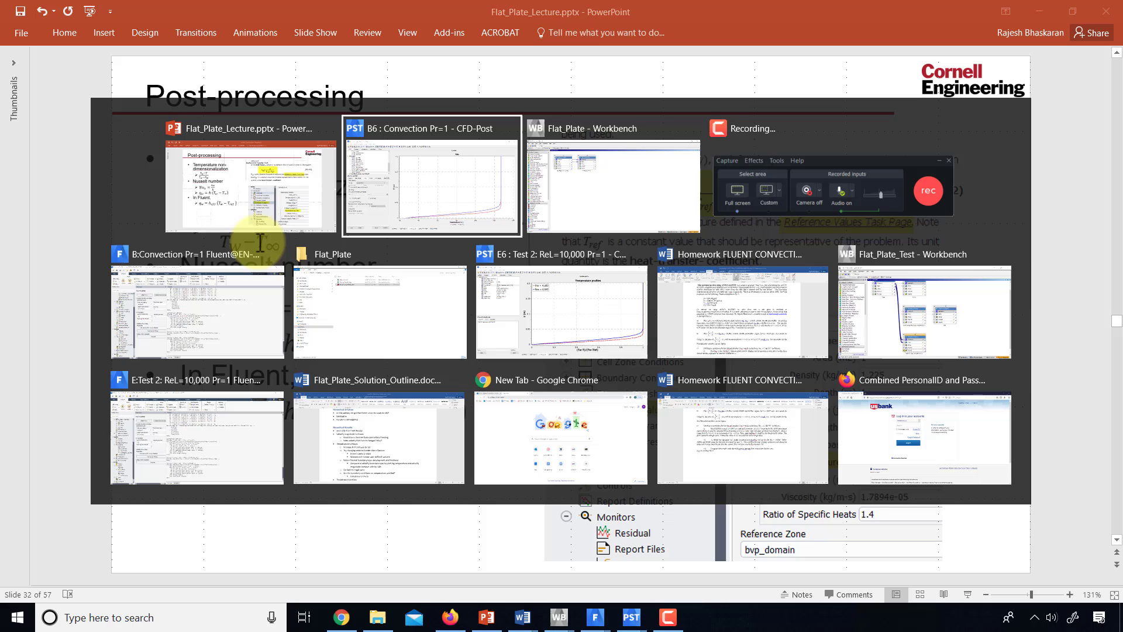
mouse_move(532, 334)
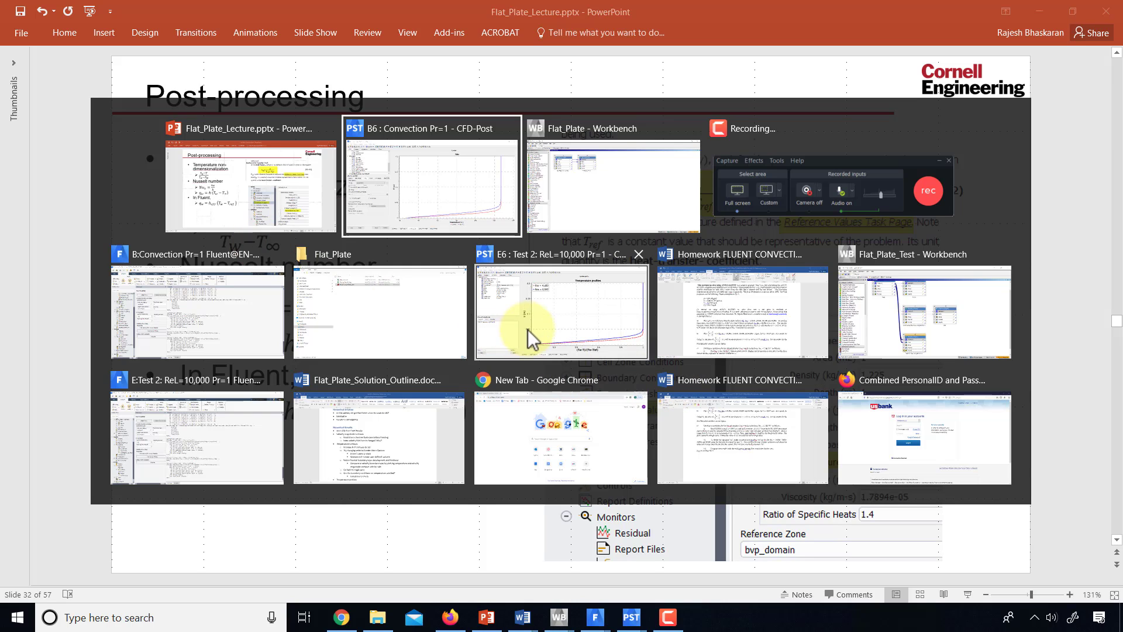
left_click(531, 337)
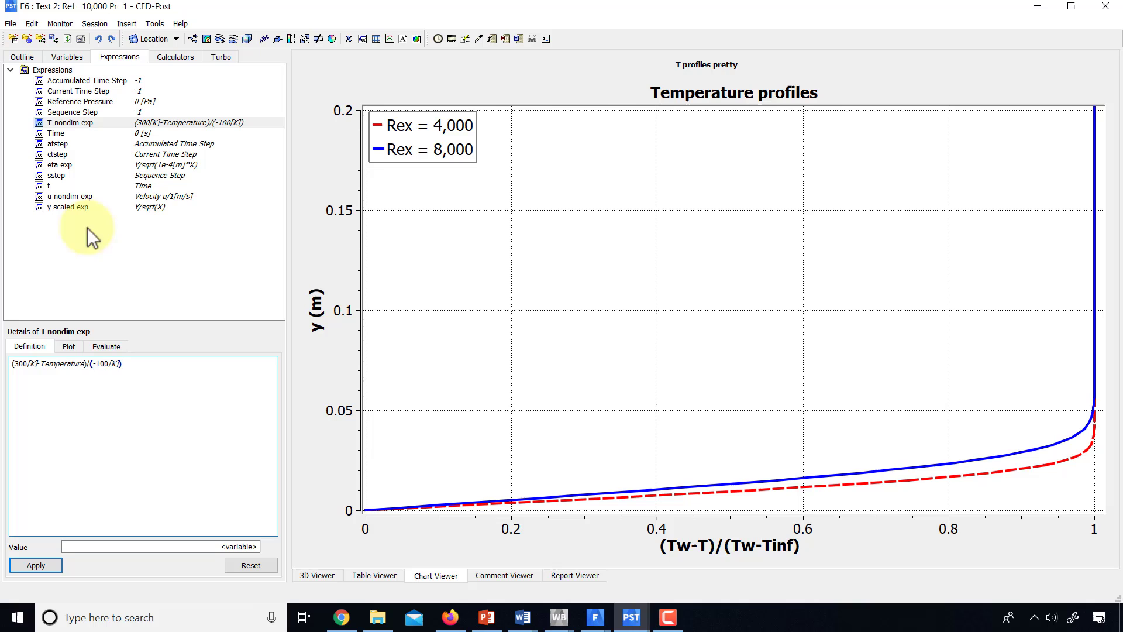
left_click(24, 57)
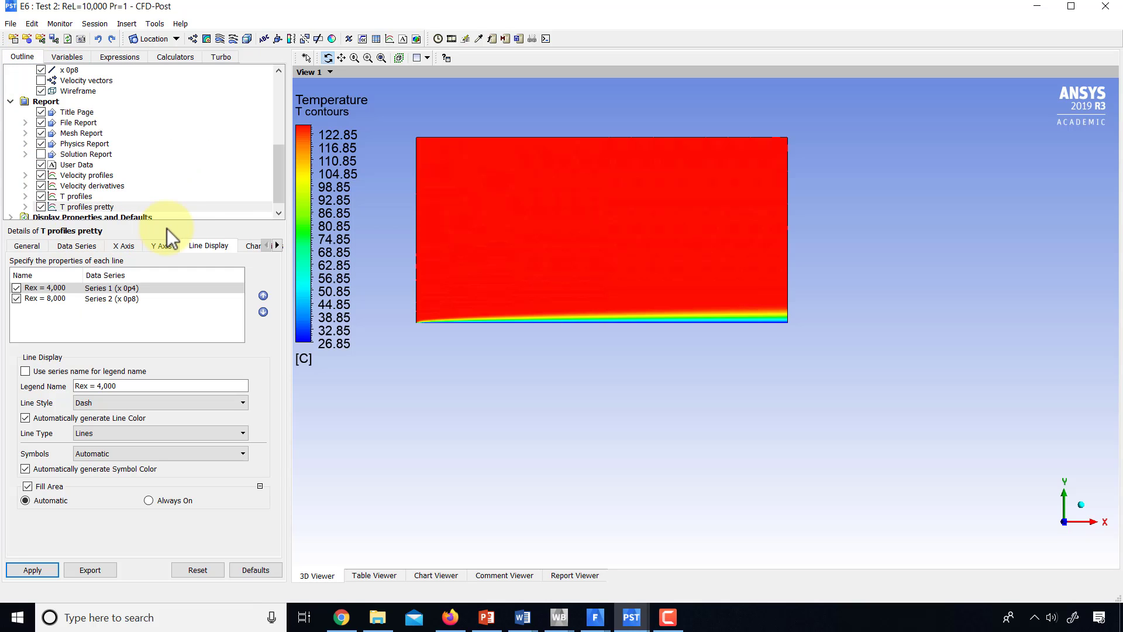
scroll(282, 163, "down", 1)
left_click(51, 196)
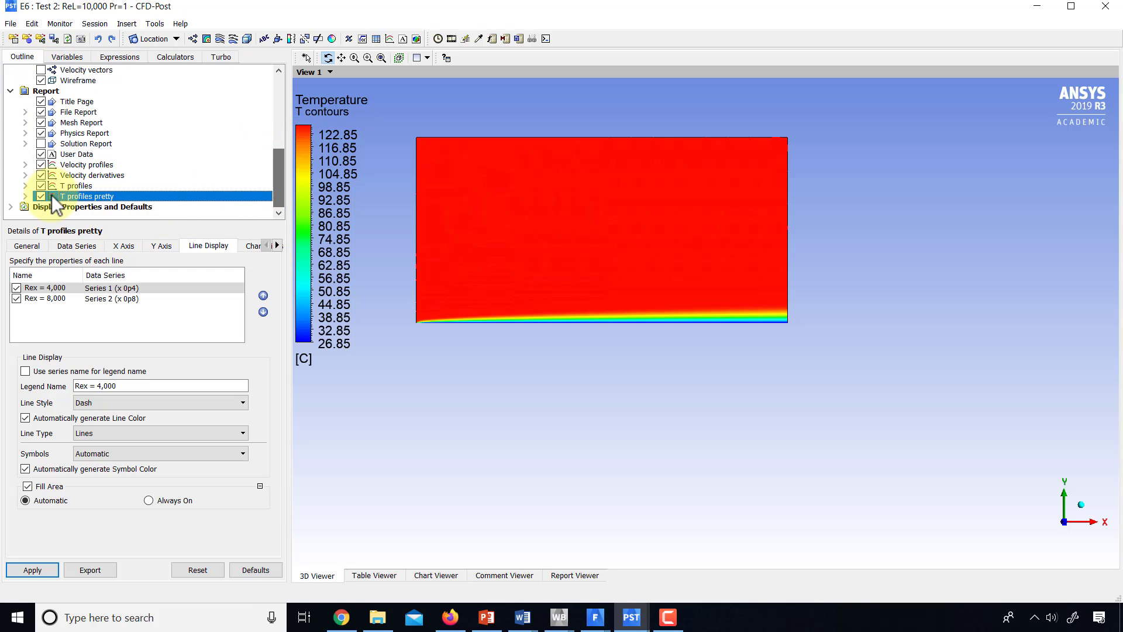
double_click(79, 194)
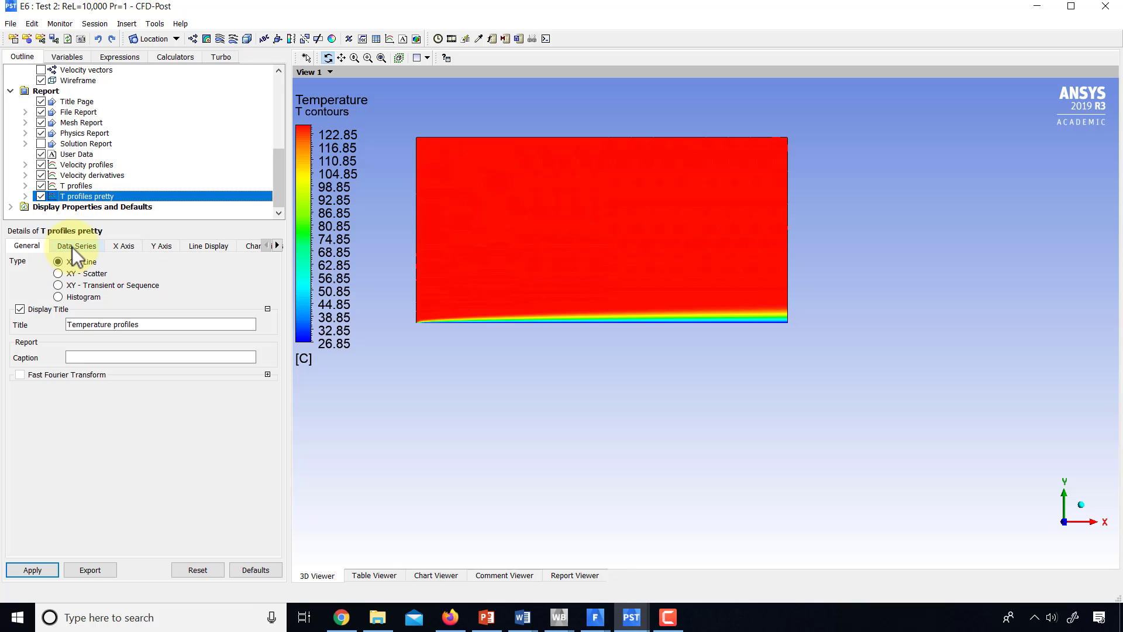
- Examine the T profiles pretty chart's X axis variable and custom label, line styles, legend placement, line size and font settings
left_click(123, 246)
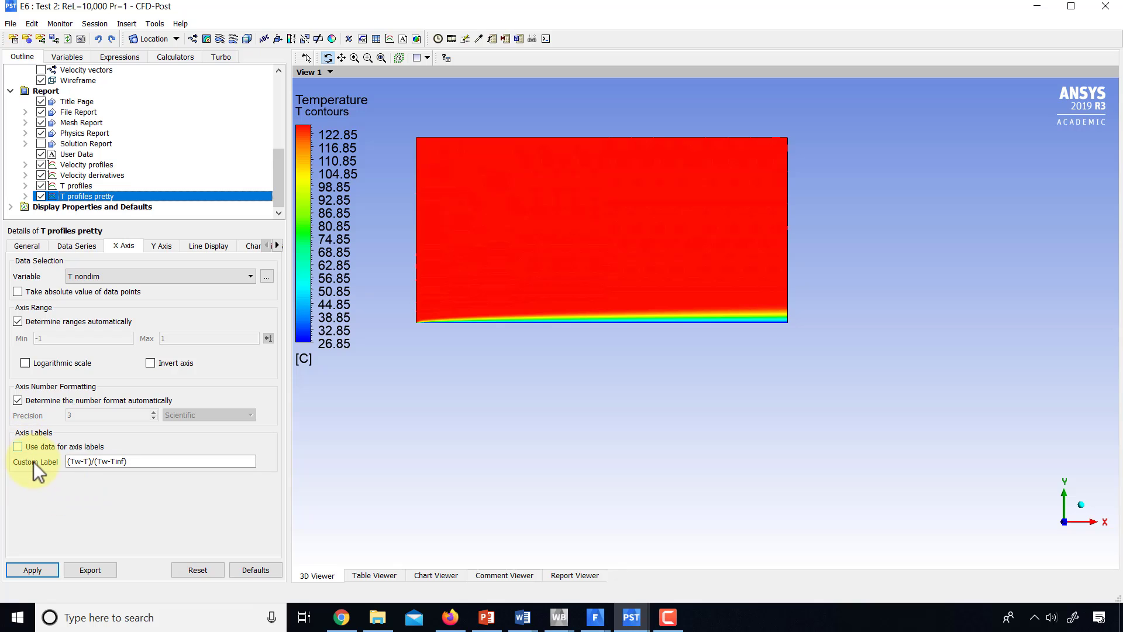
left_click(163, 246)
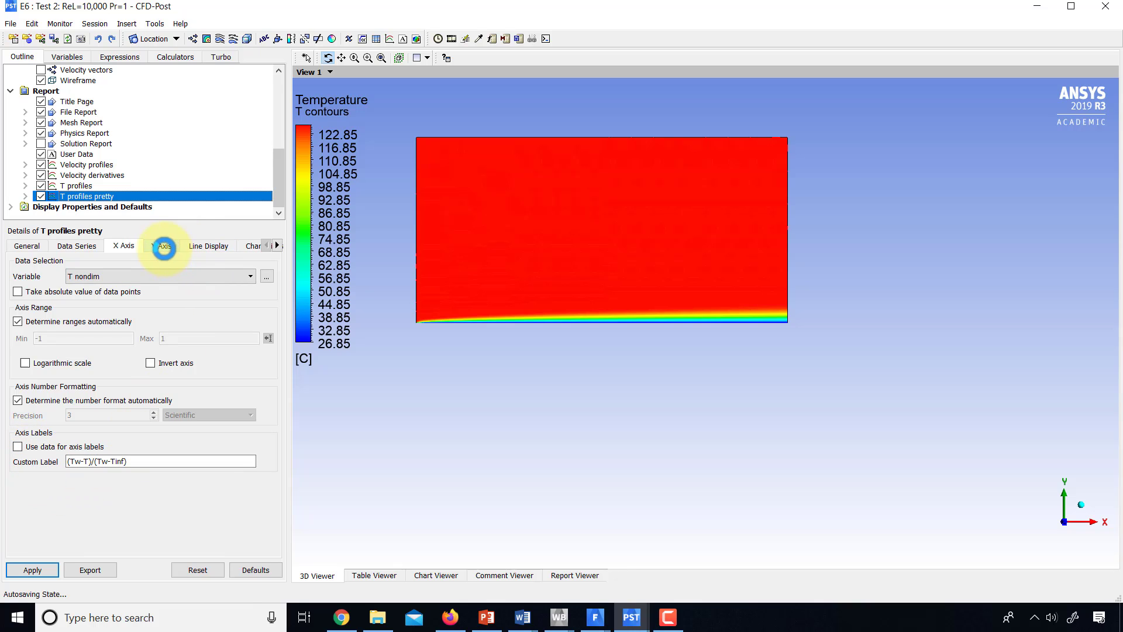
left_click(202, 245)
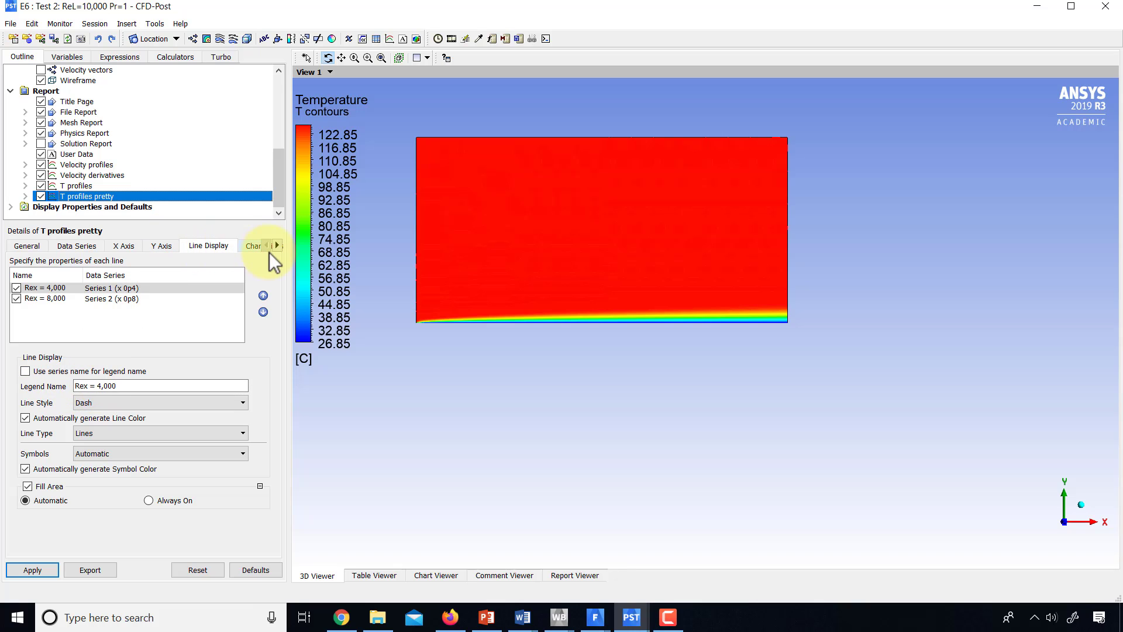
left_click(253, 246)
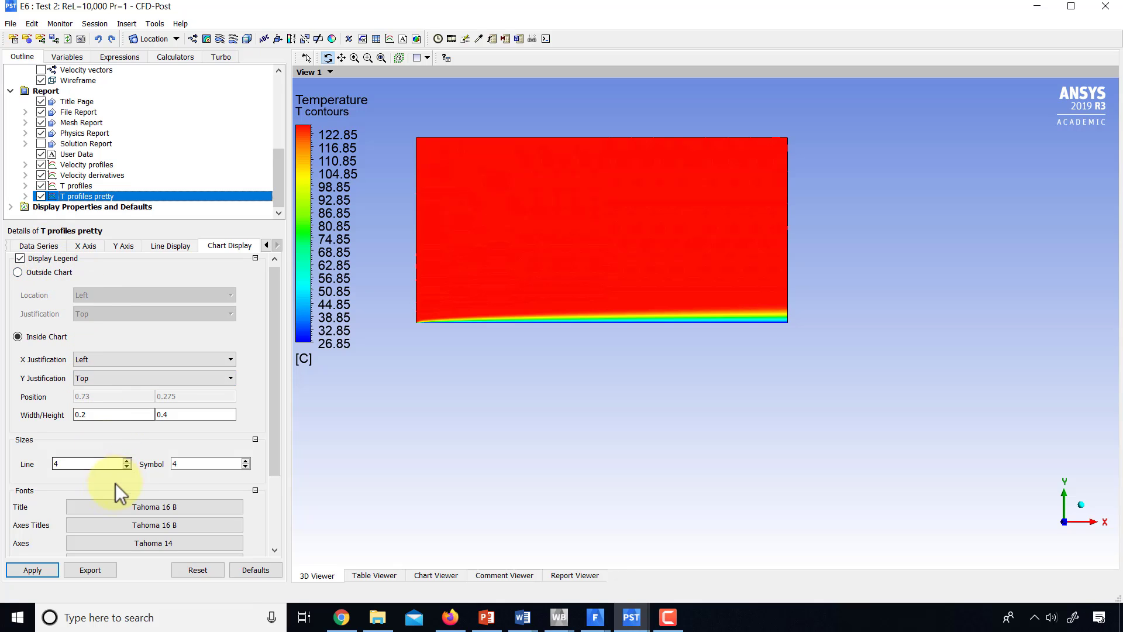
left_click(62, 463)
scroll(61, 464, "down", 1)
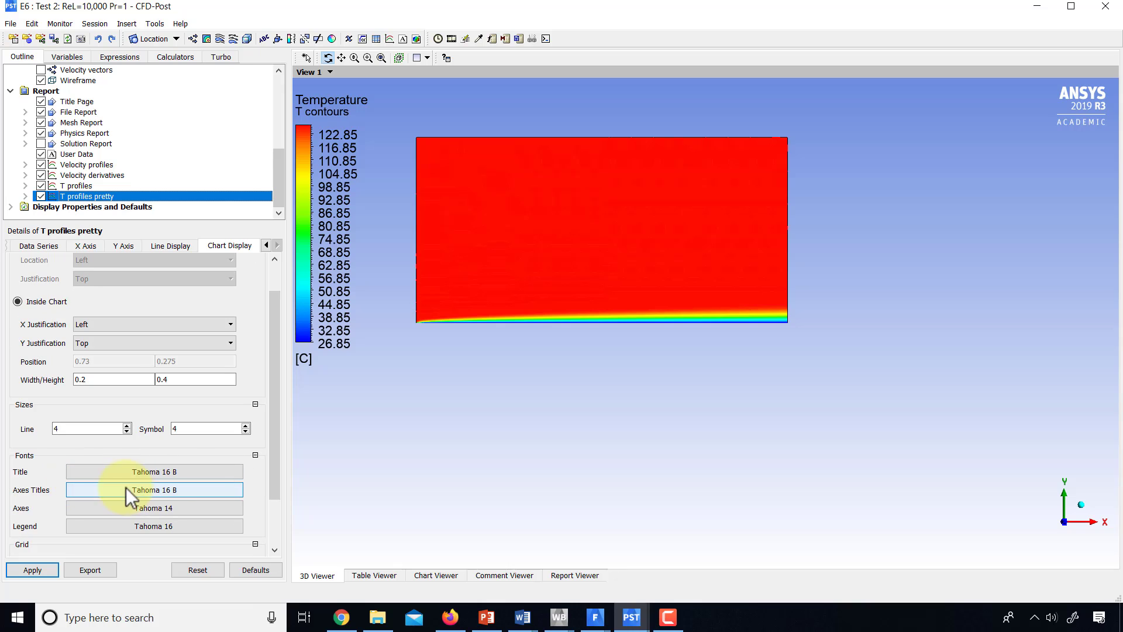
- Display the T profiles pretty chart and save the project
left_click(444, 579)
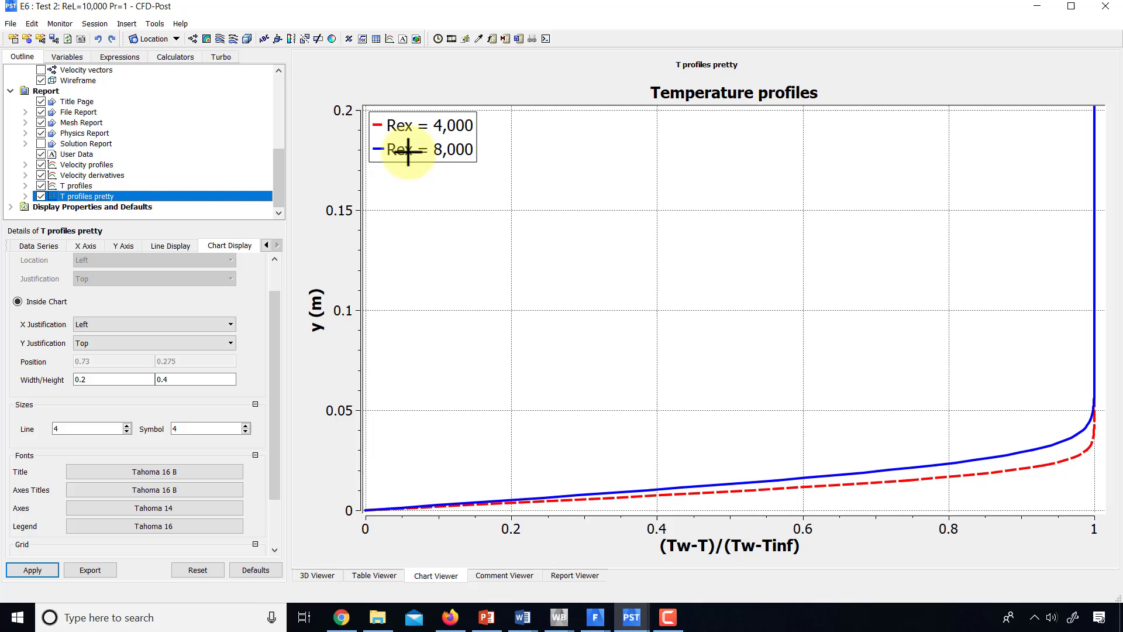
left_click(11, 23)
left_click(38, 75)
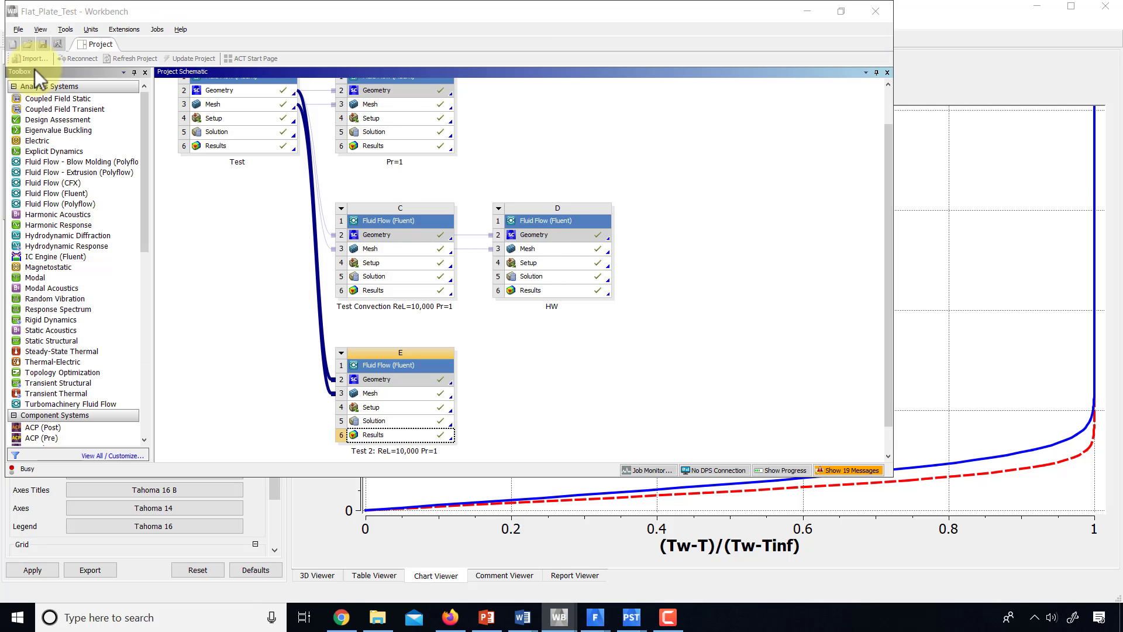